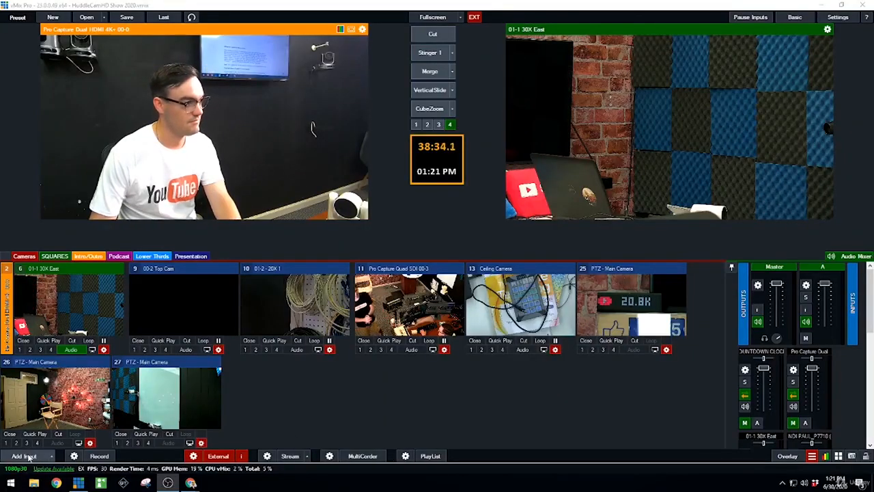
# - Add a camera input using the Pro Capture Quad SDI 00-0 capture device at 1920x1080 and NTSC 30p
pyautogui.click(24, 455)
pyautogui.click(218, 143)
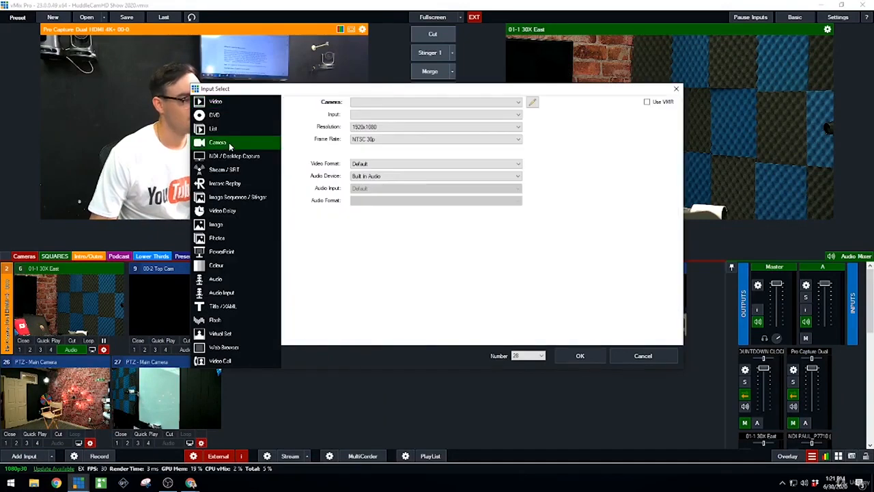
pyautogui.click(368, 102)
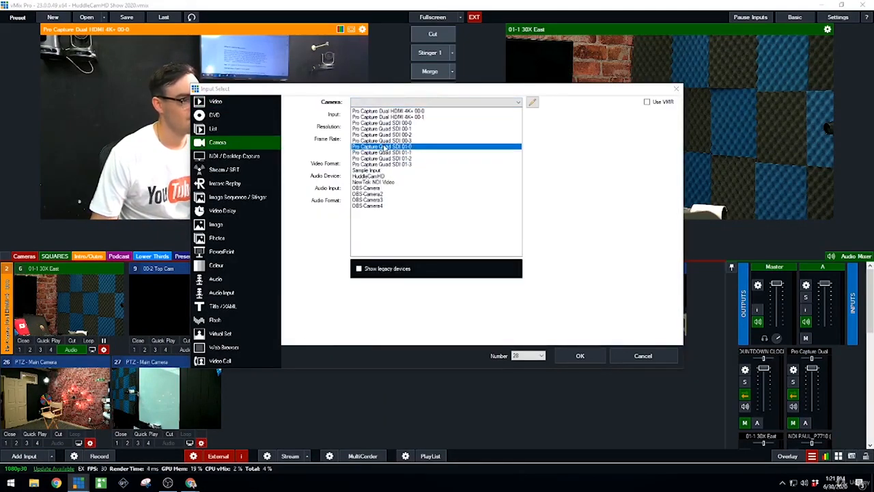
pyautogui.click(237, 158)
pyautogui.click(237, 159)
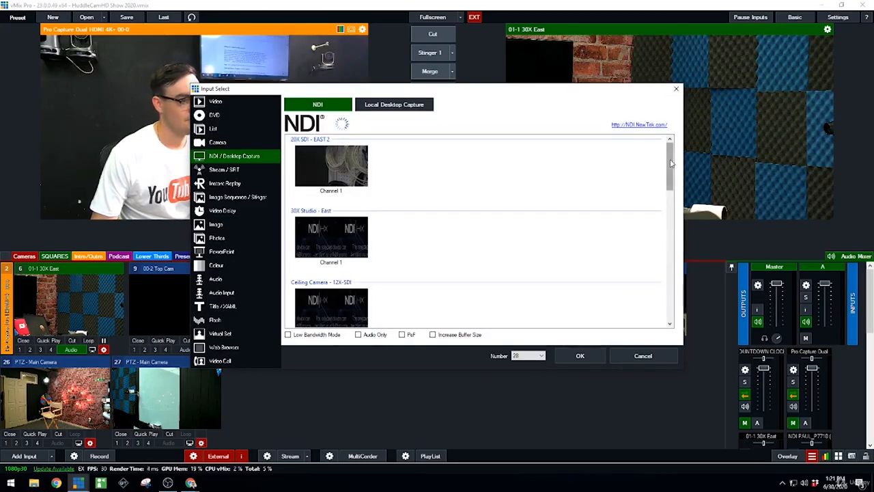
pyautogui.moveTo(671, 163)
pyautogui.mouseDown()
pyautogui.moveTo(671, 270)
pyautogui.moveTo(671, 168)
pyautogui.mouseUp()
pyautogui.click(217, 142)
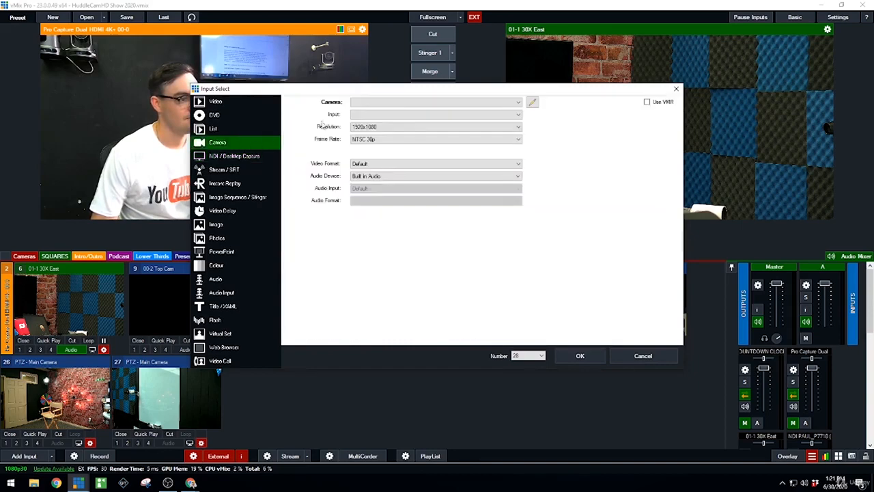
pyautogui.click(366, 102)
pyautogui.click(381, 123)
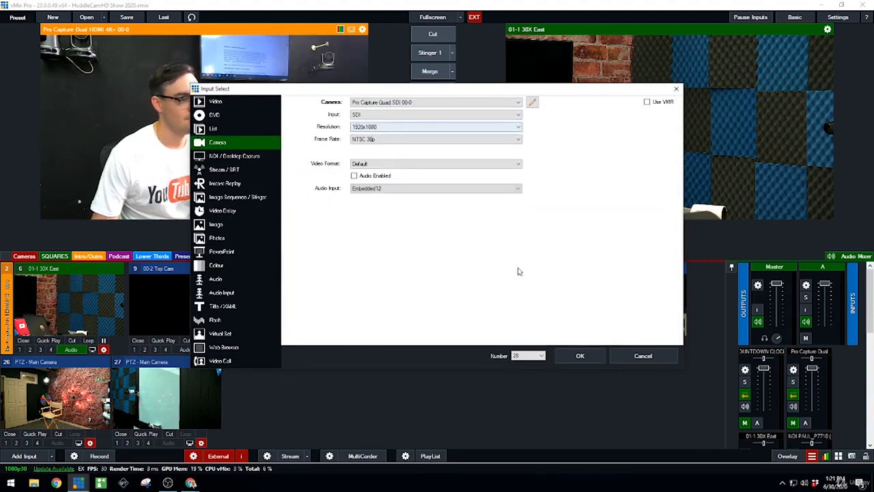
pyautogui.click(579, 356)
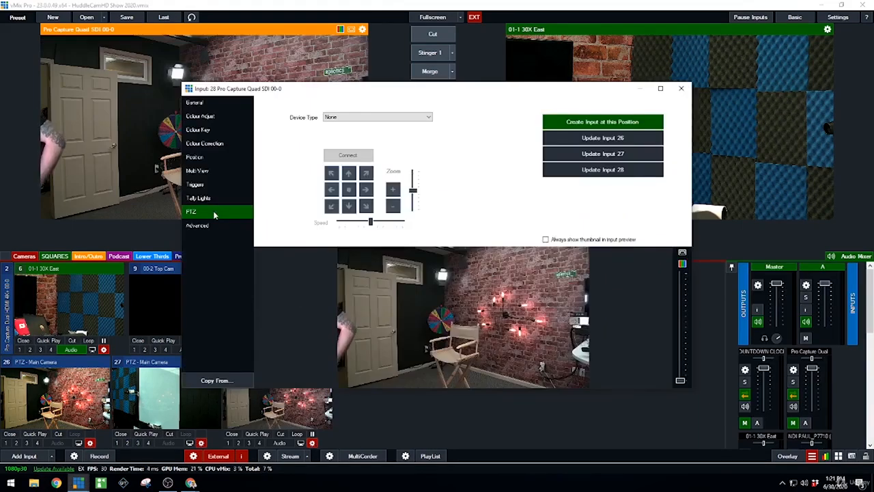
# - Set the new input's PTZ device type to PTZ Optics VISCA UDP with IP address 192.168.1.64 and connect the camera
pyautogui.click(214, 103)
pyautogui.click(209, 212)
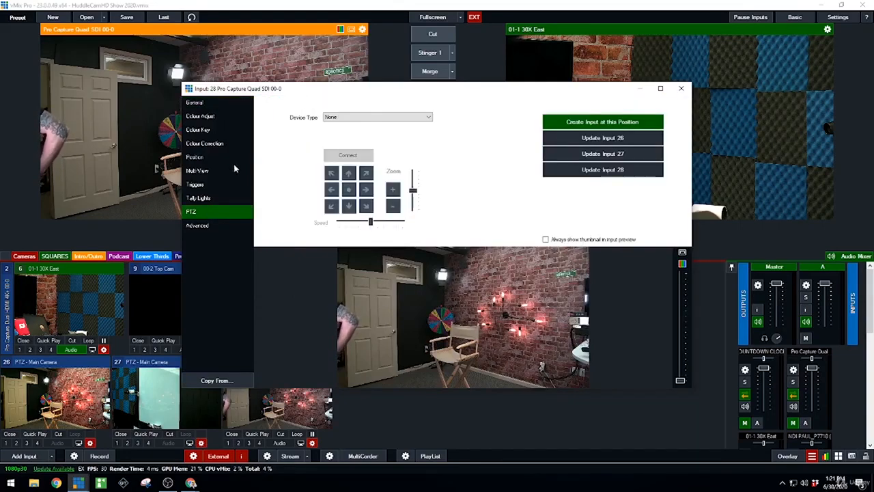
pyautogui.click(337, 119)
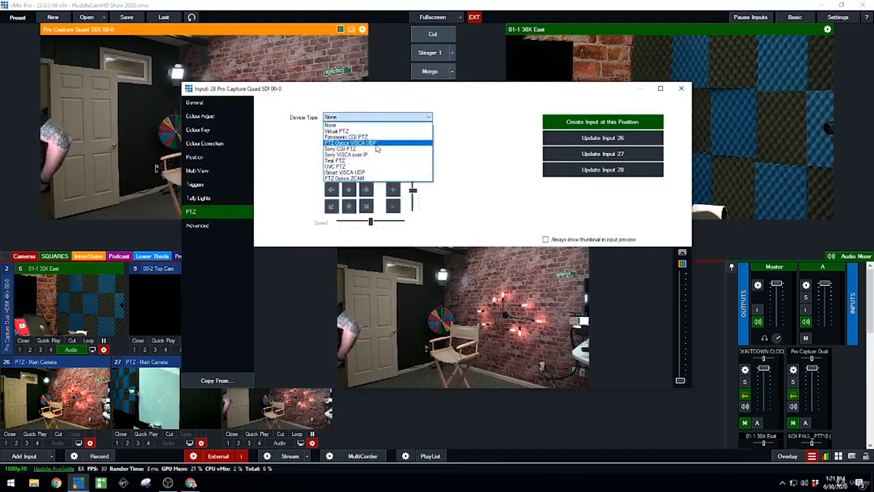
pyautogui.click(392, 143)
pyautogui.click(394, 119)
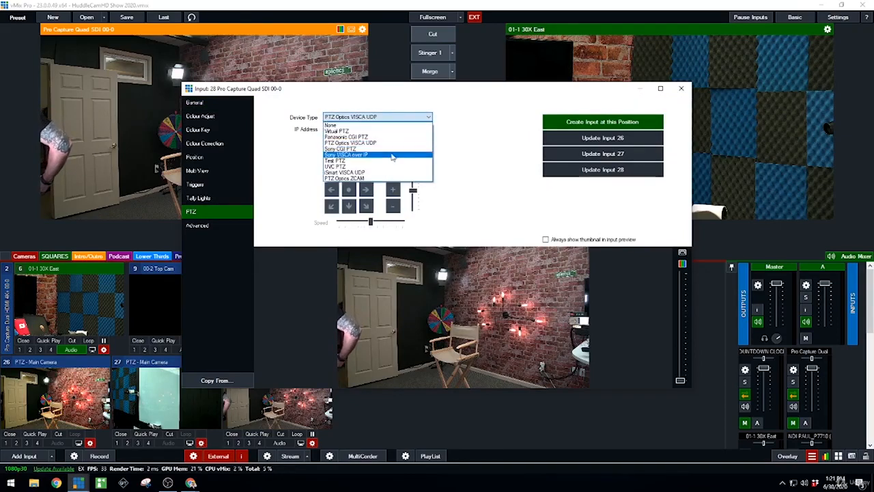
pyautogui.click(392, 179)
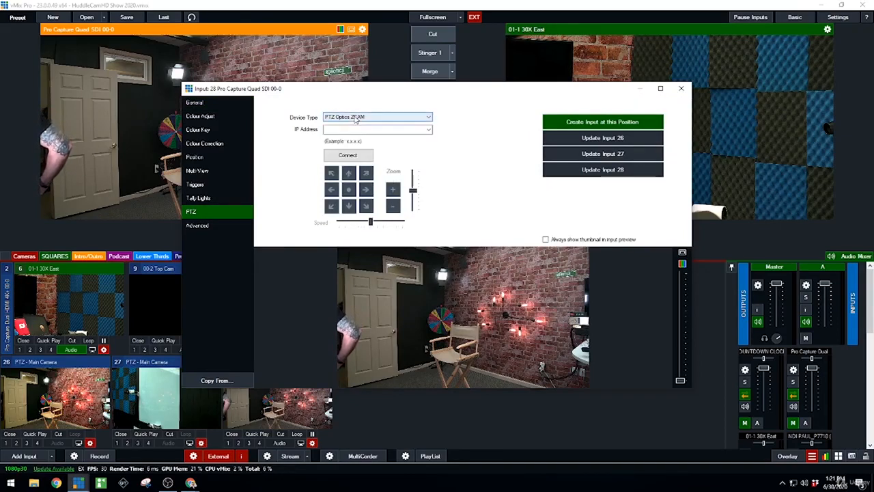
pyautogui.click(348, 118)
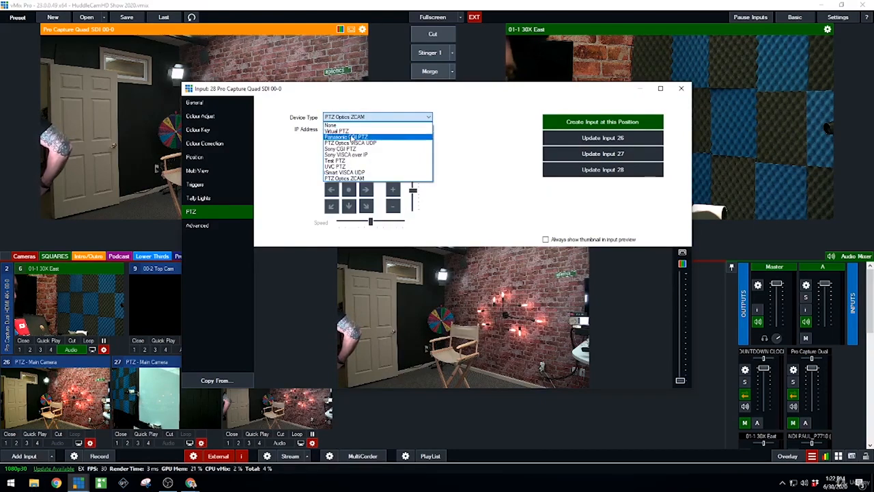
pyautogui.click(357, 144)
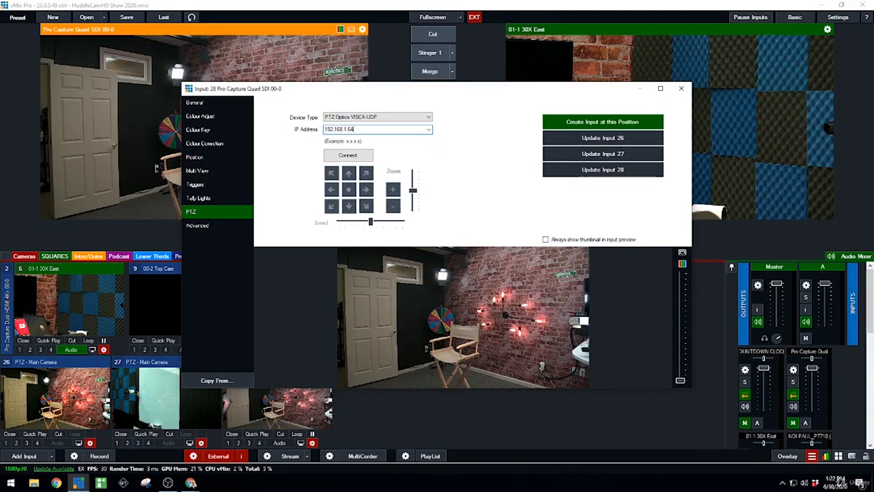
pyautogui.click(348, 155)
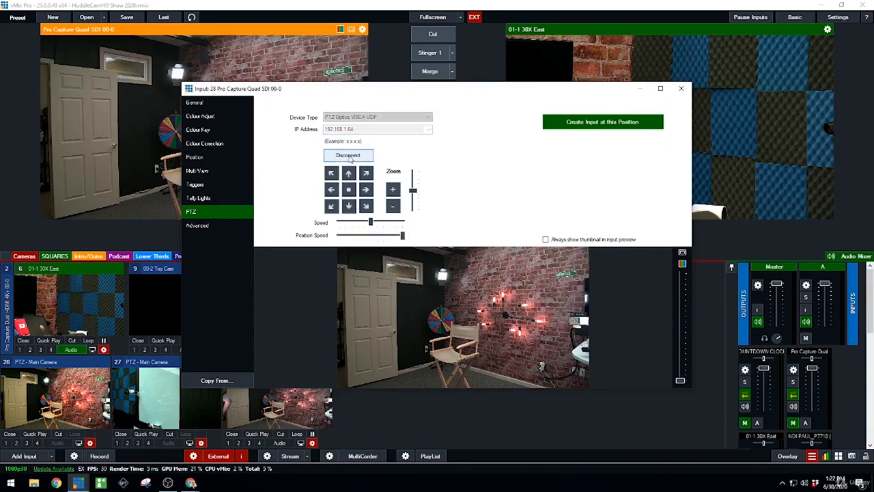
# - Test the camera's pan and zoom, raise its movement speed, aim it at the door and chair, and create an input at that position
pyautogui.click(366, 191)
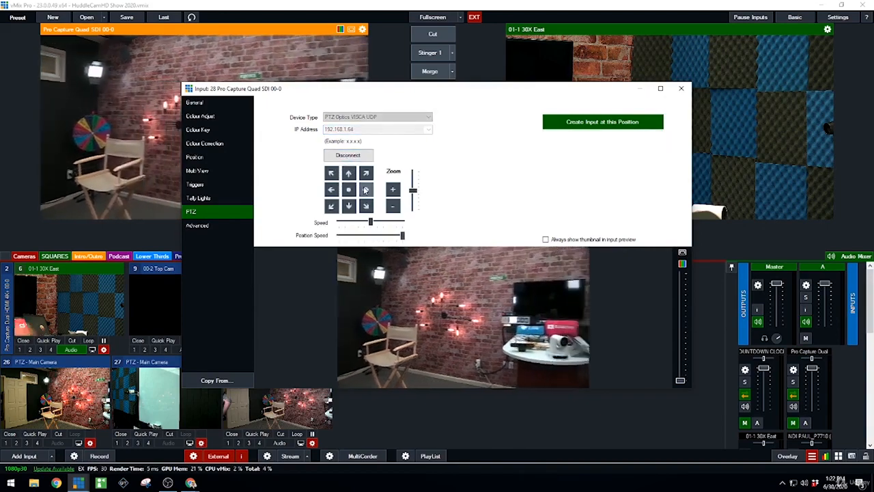
pyautogui.click(393, 190)
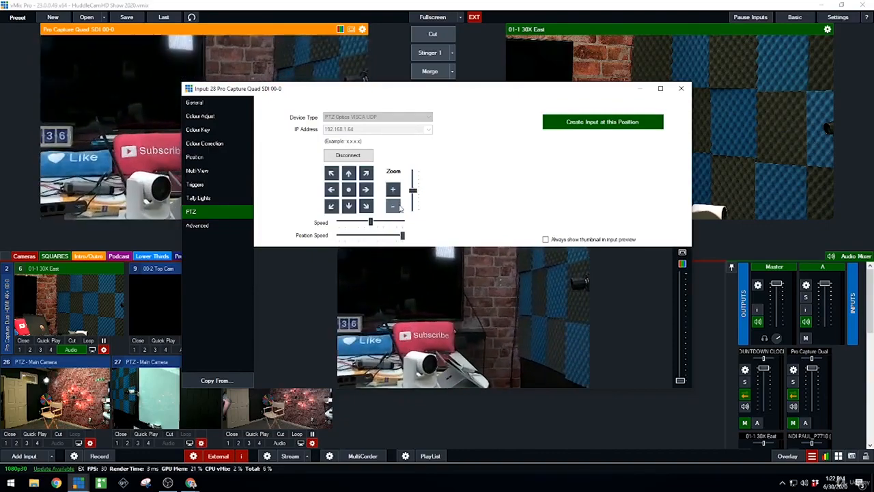
pyautogui.click(399, 209)
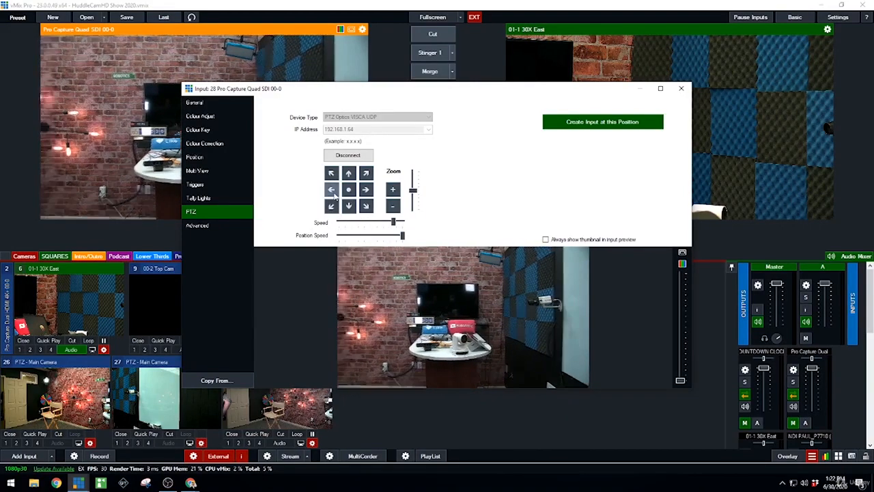
pyautogui.click(331, 190)
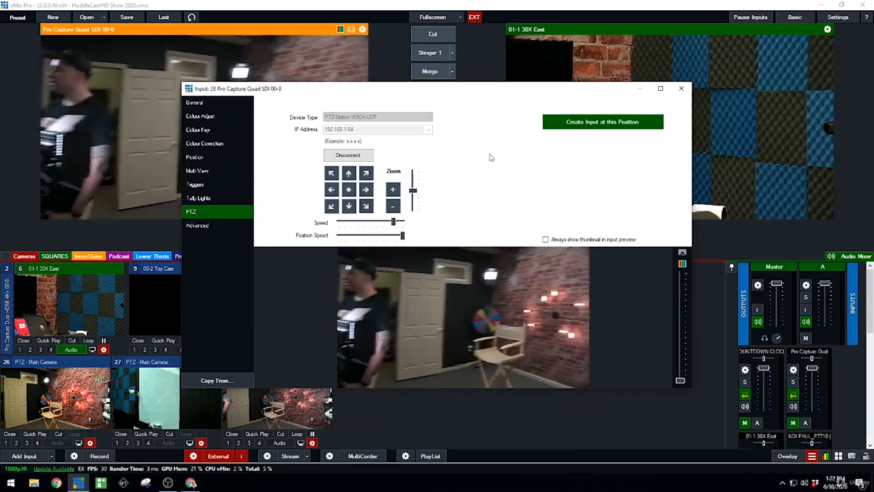
pyautogui.click(580, 123)
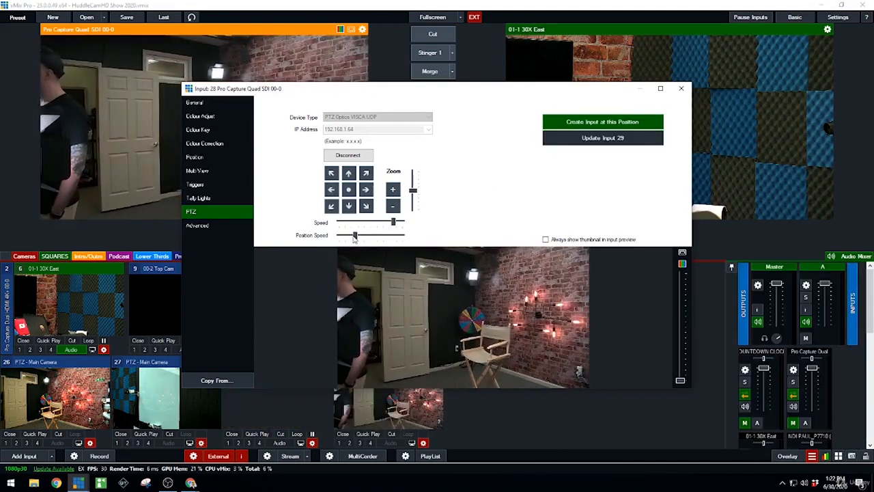
# - Lower the position speed, zoom the camera in on the round table and blue foam wall, and create an input at that position
pyautogui.click(366, 193)
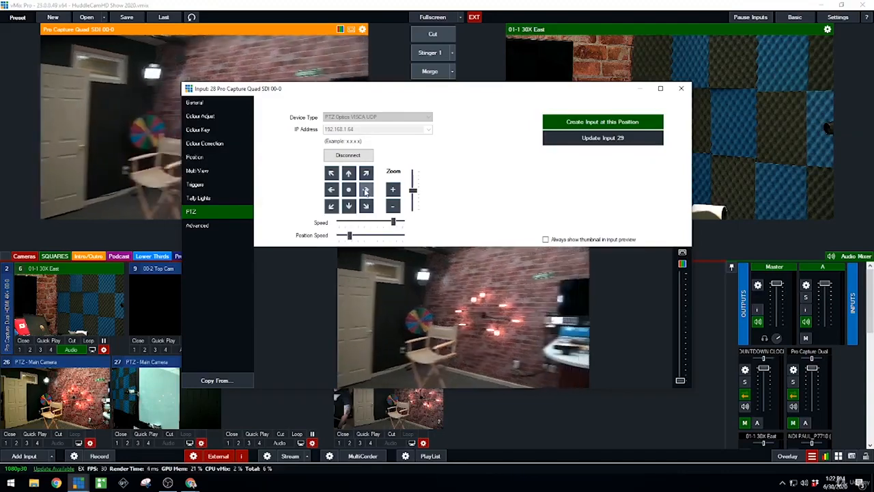
pyautogui.click(394, 196)
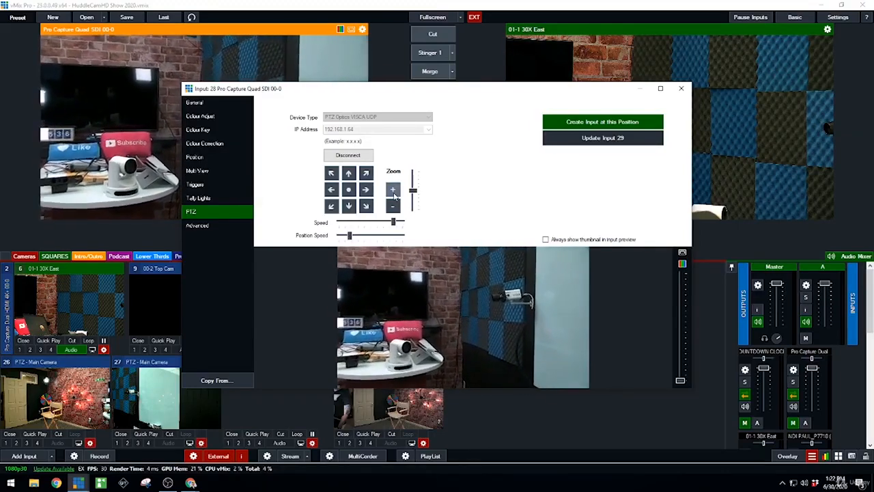
pyautogui.click(618, 122)
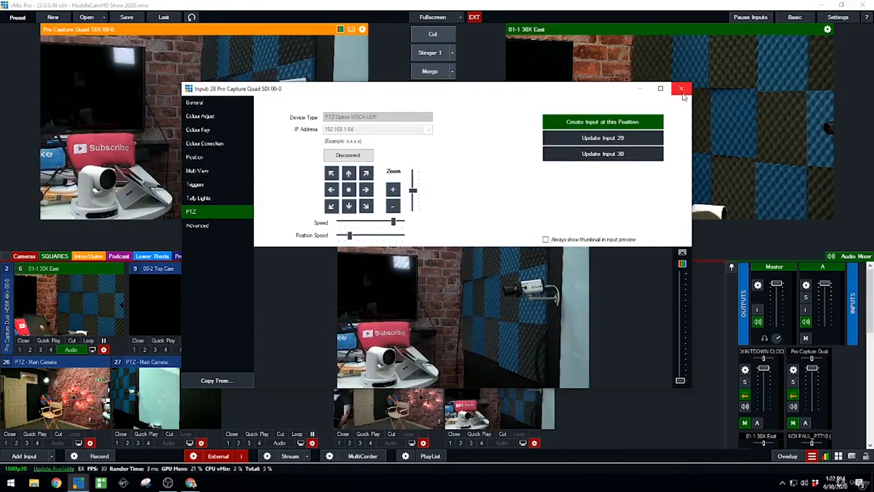
pyautogui.click(681, 88)
# - Recall the positions of PTZ inputs 29 and 30 in preview and send input 30 live with a Merge transition
pyautogui.click(428, 376)
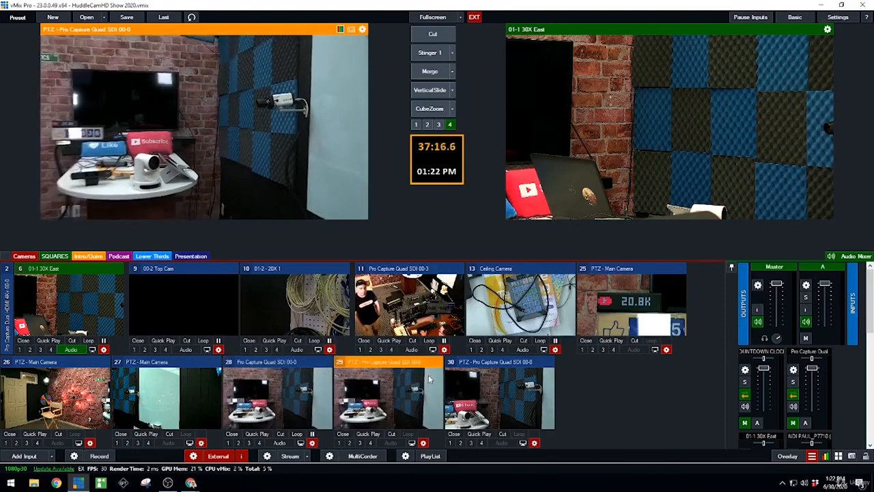
pyautogui.click(505, 401)
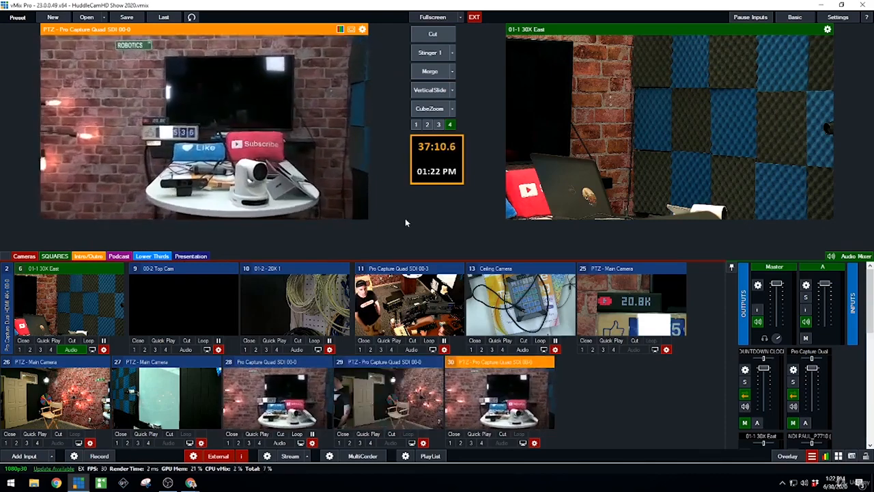
pyautogui.click(430, 71)
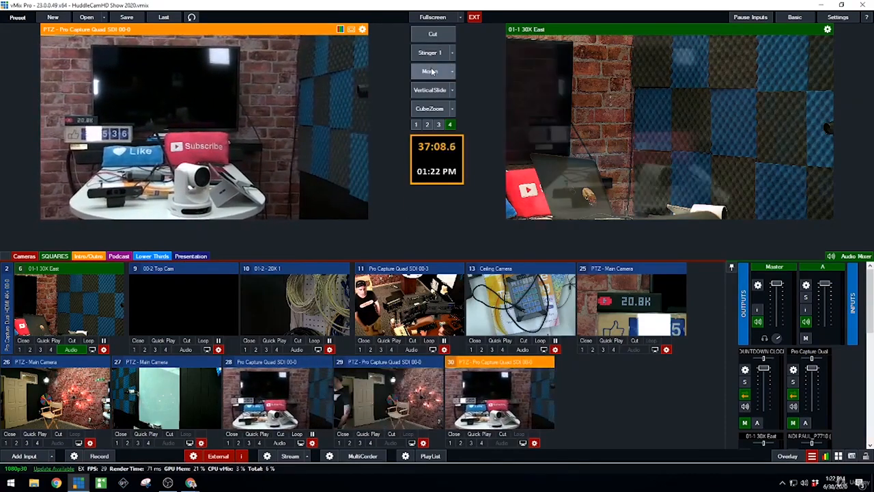
# - From input 28's PTZ settings, aim the camera closely at the wall light fixture and create another input at that position
pyautogui.click(311, 442)
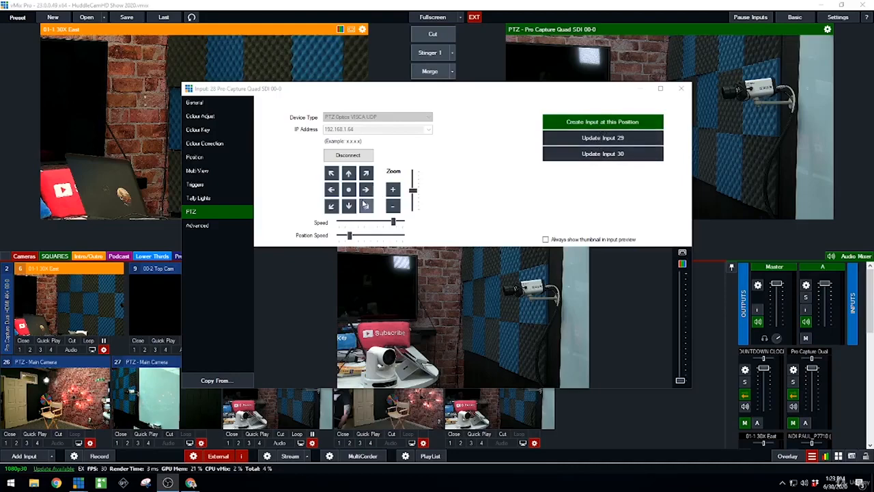
pyautogui.click(393, 191)
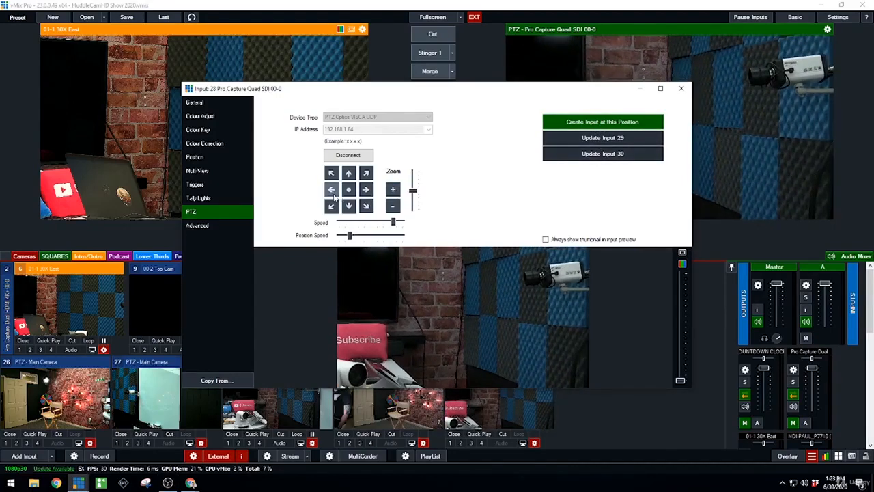
pyautogui.click(332, 191)
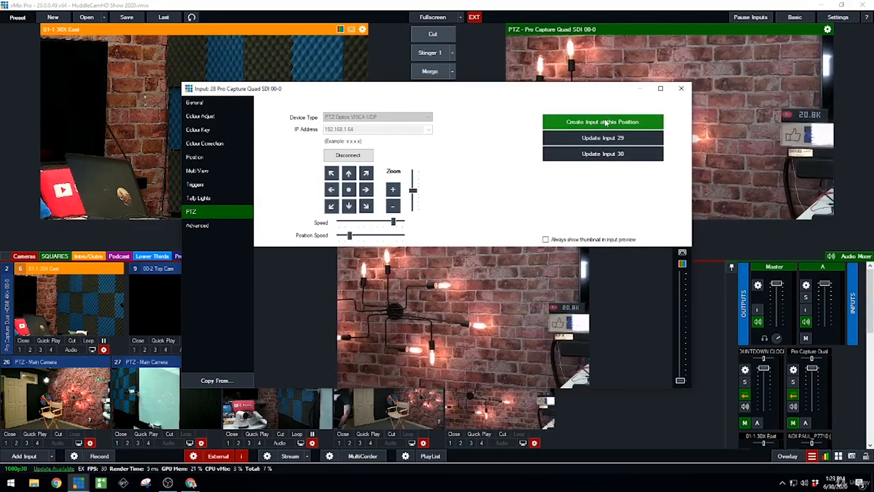
pyautogui.click(606, 121)
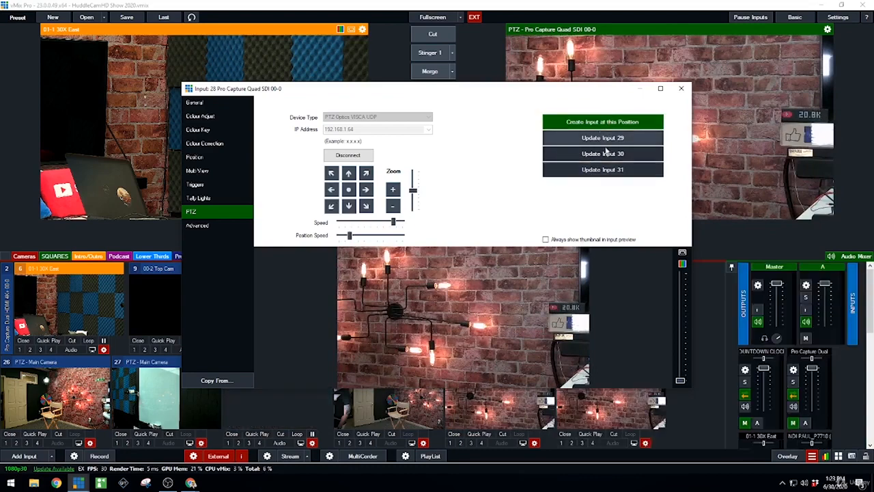
pyautogui.click(680, 90)
# - Test the saved PTZ positions by recalling the door-and-chair shot and the wall-light shot in preview
pyautogui.click(560, 392)
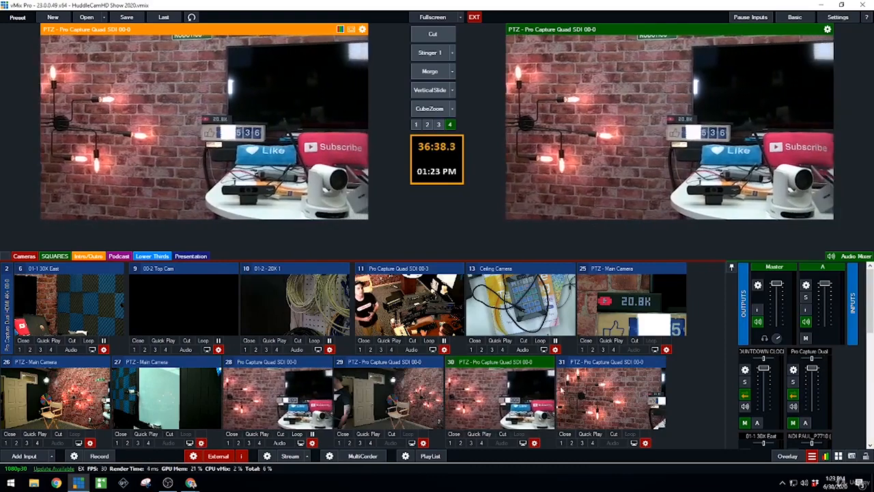
pyautogui.click(407, 405)
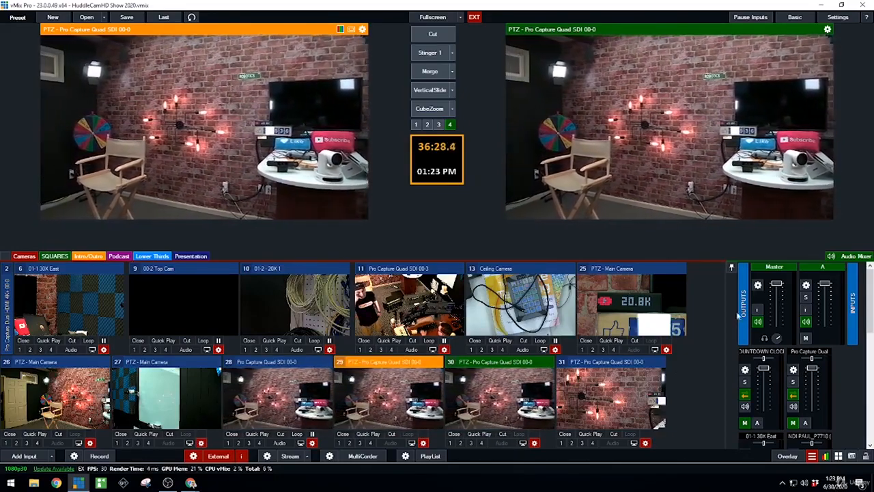
pyautogui.click(606, 400)
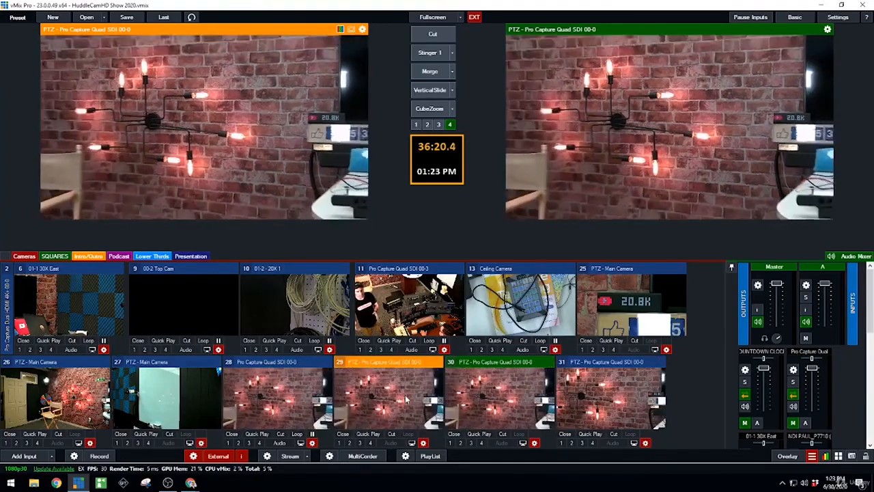
pyautogui.click(629, 396)
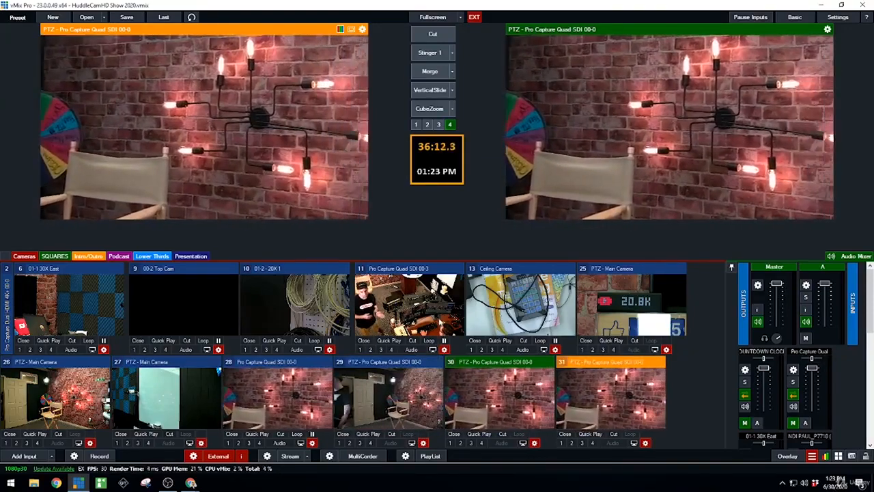
# - Cut the 01-1 30X East camera to the live output and recall PTZ inputs 31 and 29 in preview
pyautogui.click(408, 306)
pyautogui.click(612, 308)
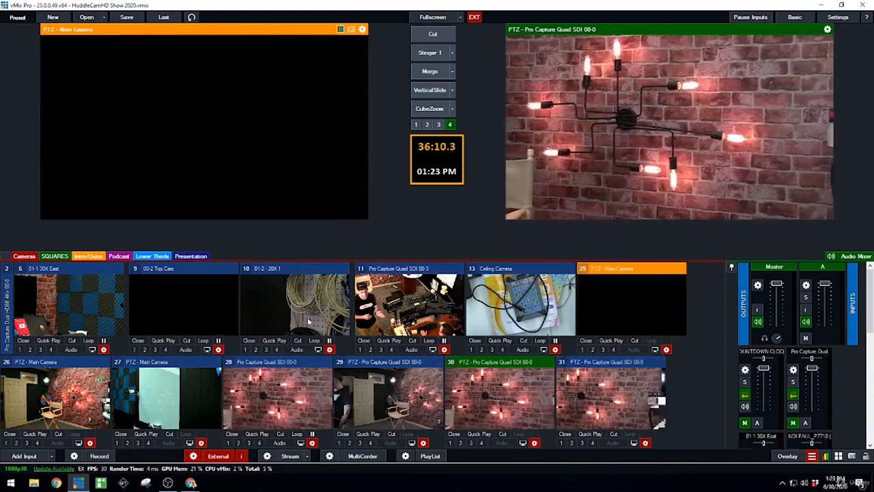
pyautogui.click(38, 296)
pyautogui.click(433, 34)
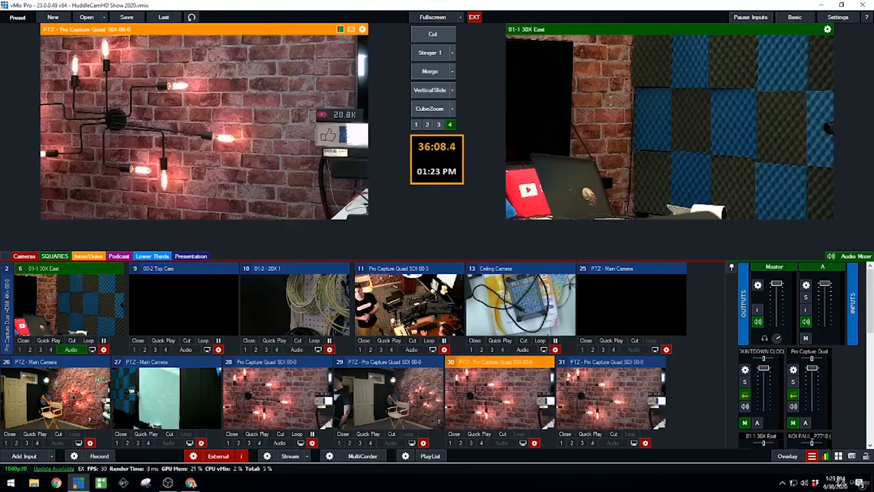
pyautogui.click(616, 398)
pyautogui.click(398, 397)
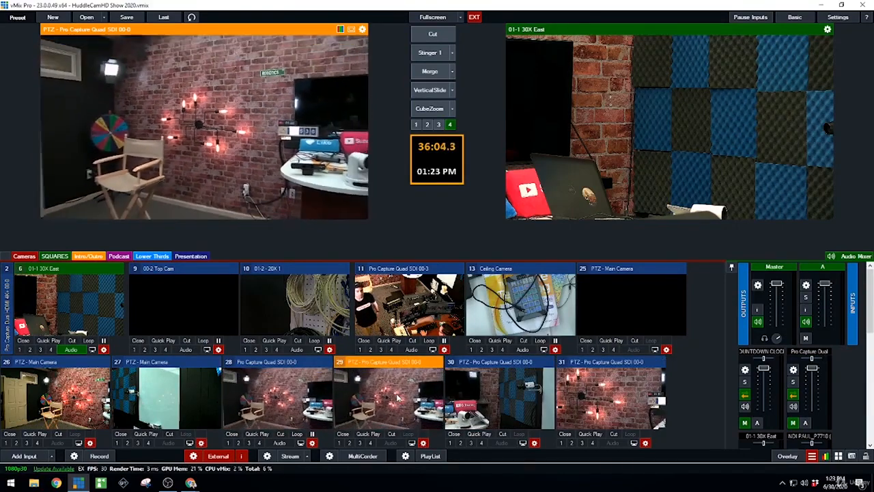
# - Send PTZ input 29 to the live output with a Merge transition
pyautogui.click(433, 73)
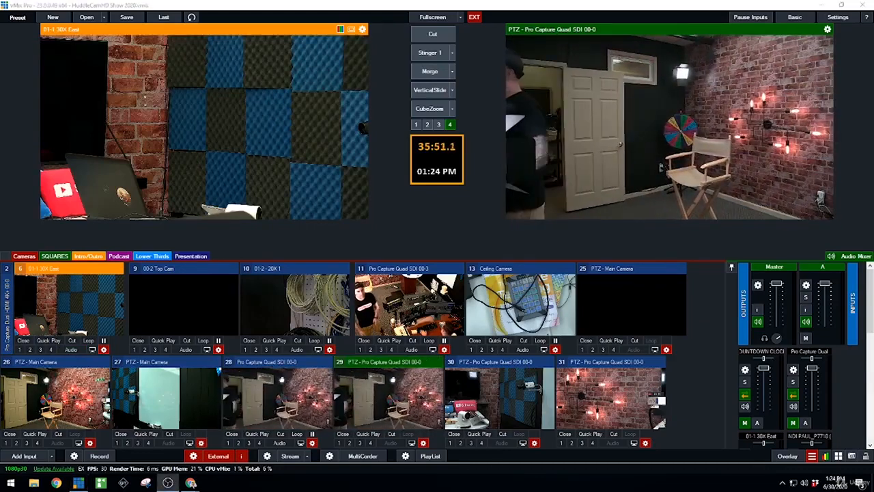
# - In the shortcut settings, start a new shortcut and bind it to the NumPad8 key
pyautogui.click(839, 456)
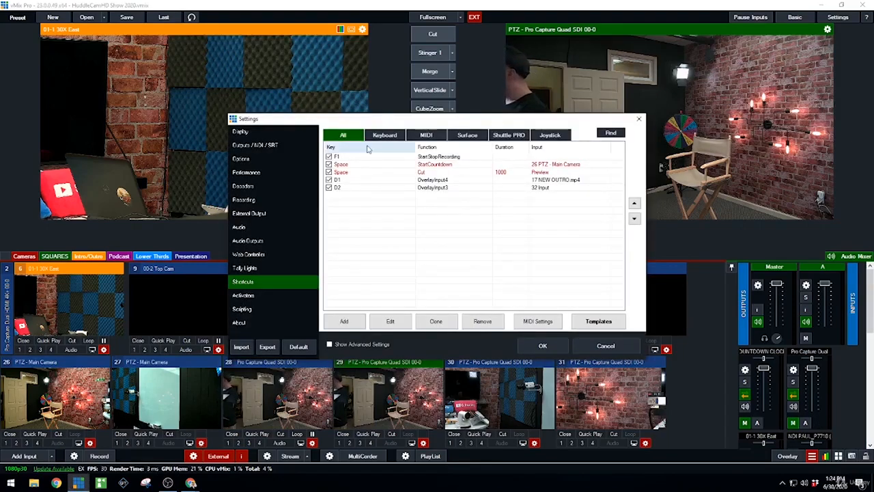
pyautogui.click(346, 322)
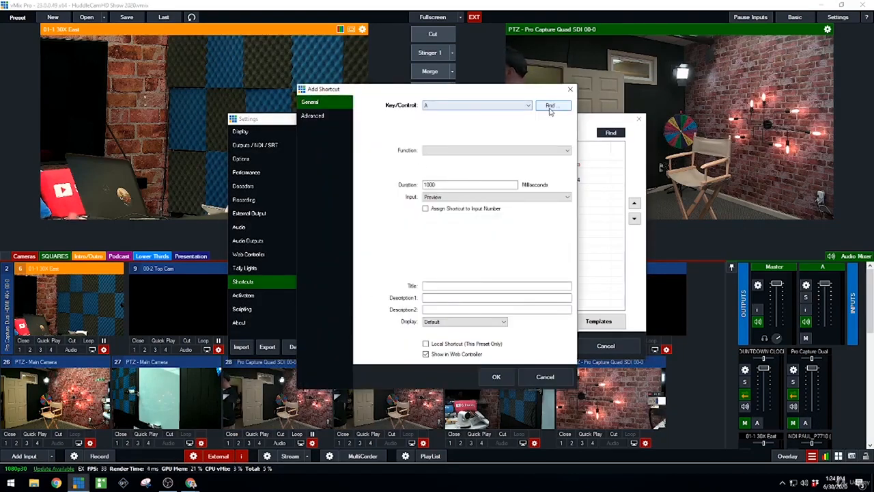
pyautogui.click(548, 106)
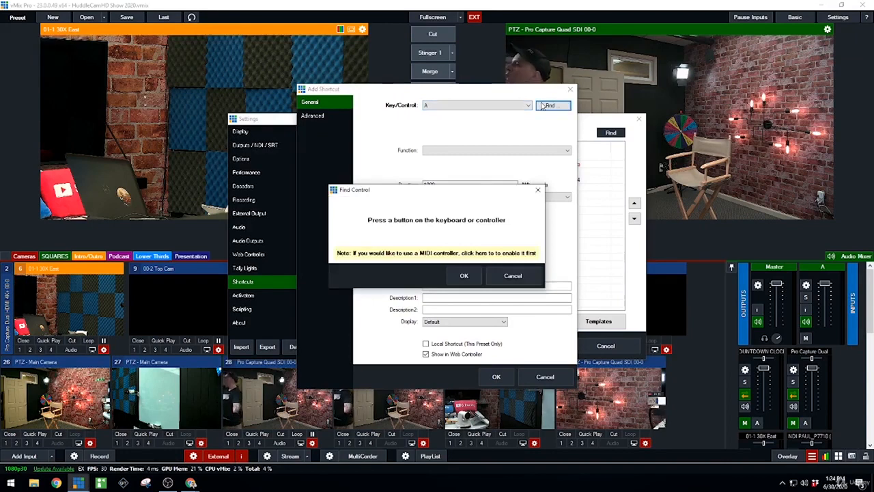
pyautogui.click(464, 275)
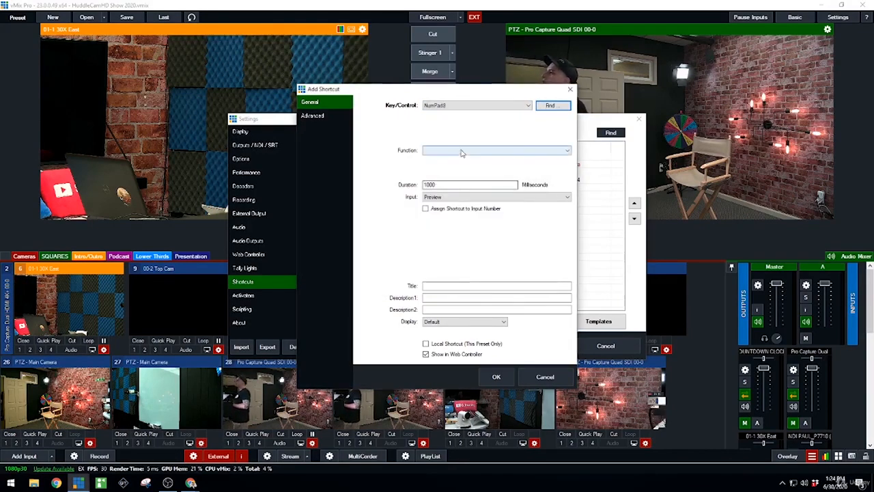
# - Assign the PTZMoveUp function to the NumPad8 shortcut with Preview as its input, and add it to the shortcut list
pyautogui.click(462, 151)
pyautogui.click(449, 337)
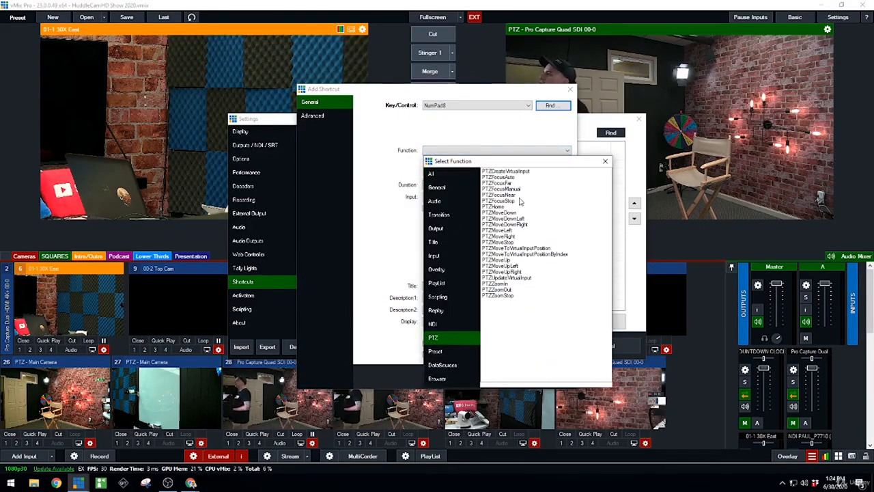
pyautogui.doubleClick(517, 171)
pyautogui.click(485, 152)
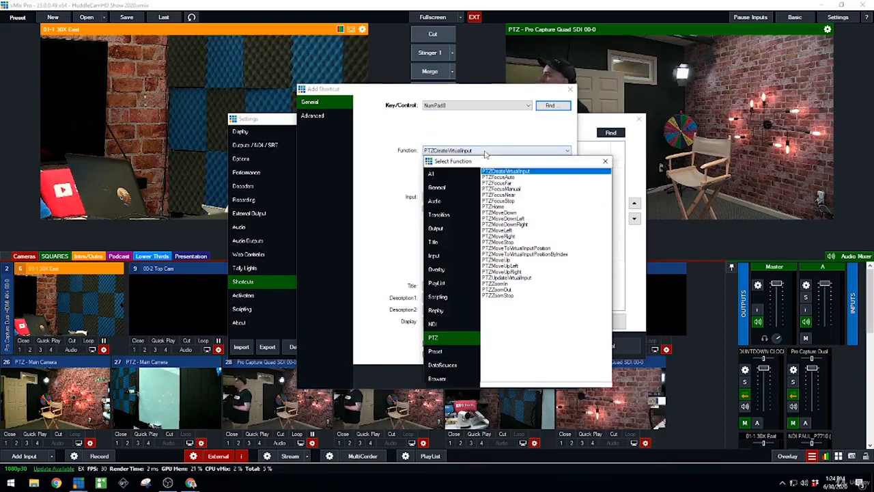
pyautogui.moveTo(504, 194); pyautogui.dragTo(509, 292)
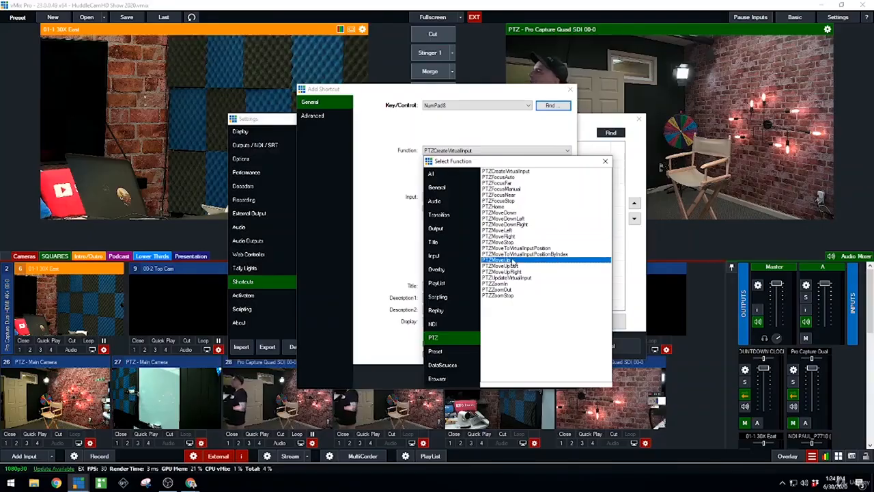
pyautogui.doubleClick(512, 260)
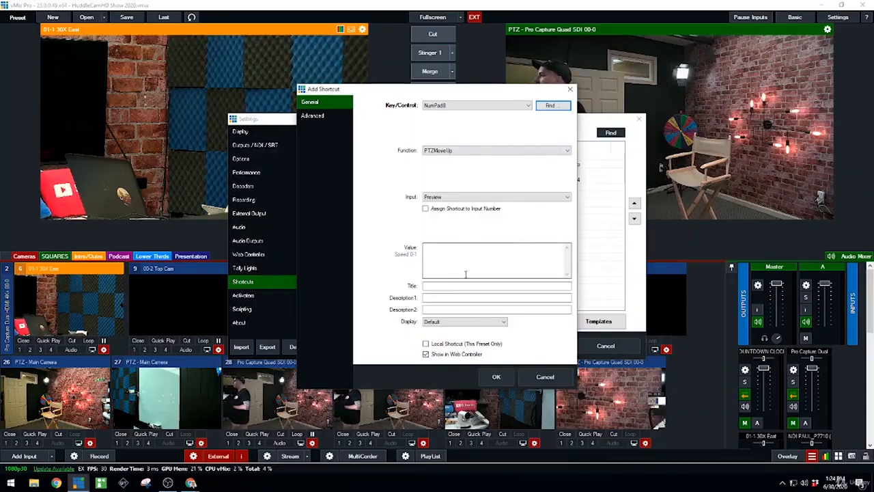
pyautogui.click(497, 376)
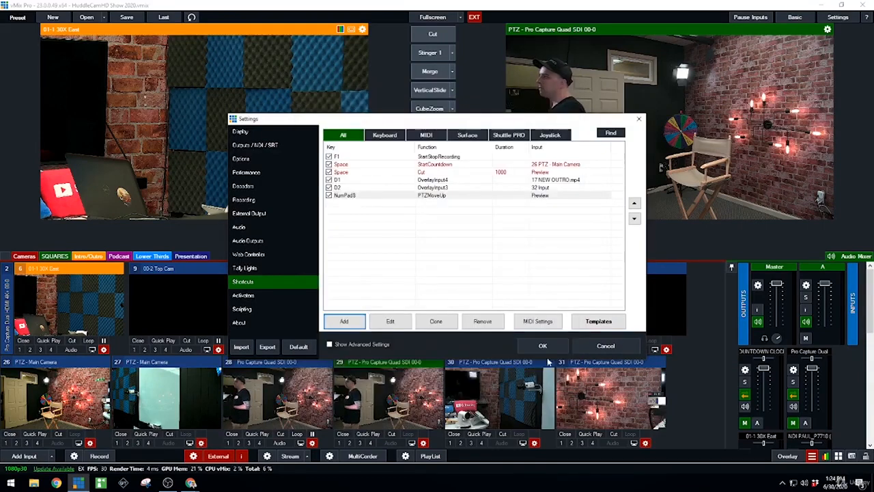
pyautogui.click(334, 331)
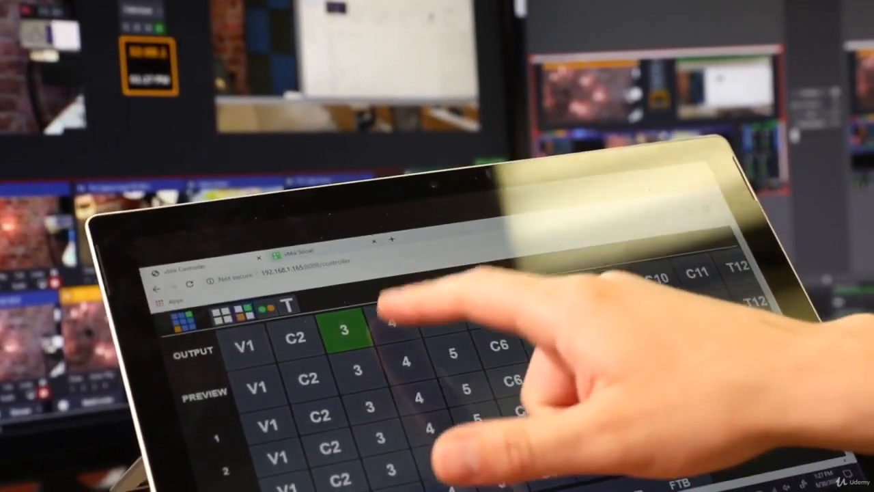
pyautogui.click(398, 325)
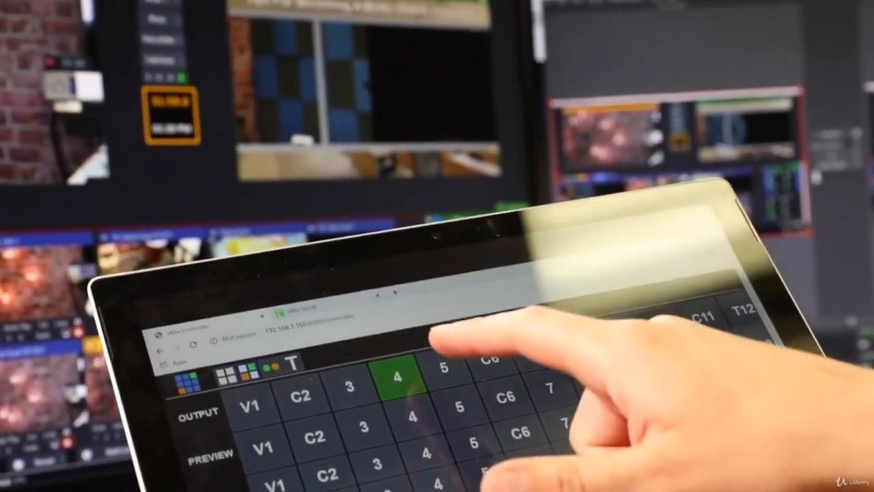
pyautogui.click(443, 354)
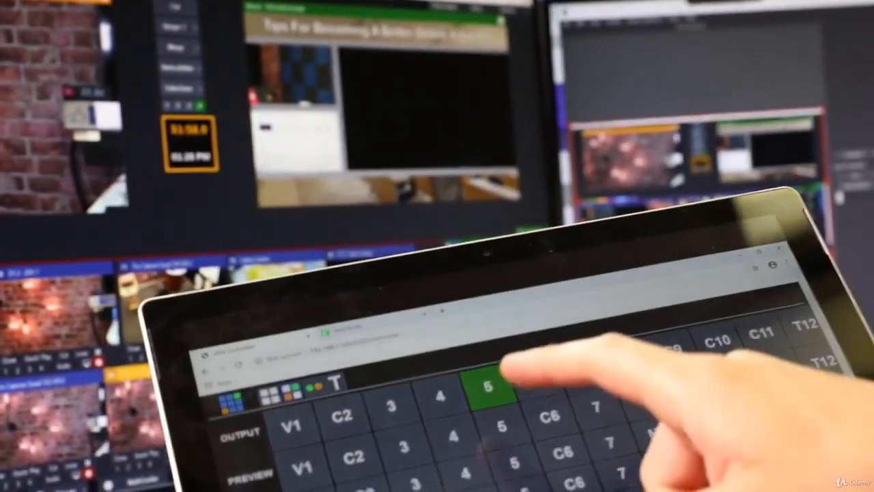
pyautogui.click(516, 398)
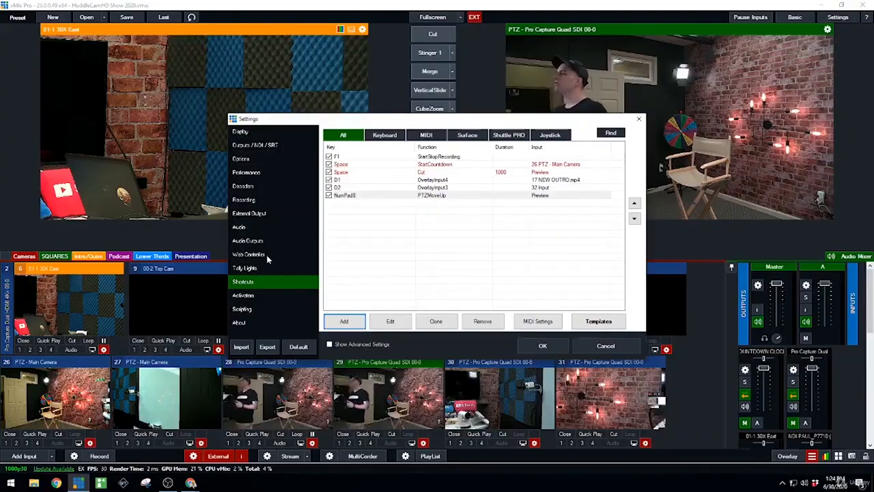
# - Look up the web site address in the Web Controller settings and close the settings
pyautogui.click(266, 254)
pyautogui.moveTo(376, 161); pyautogui.dragTo(477, 164)
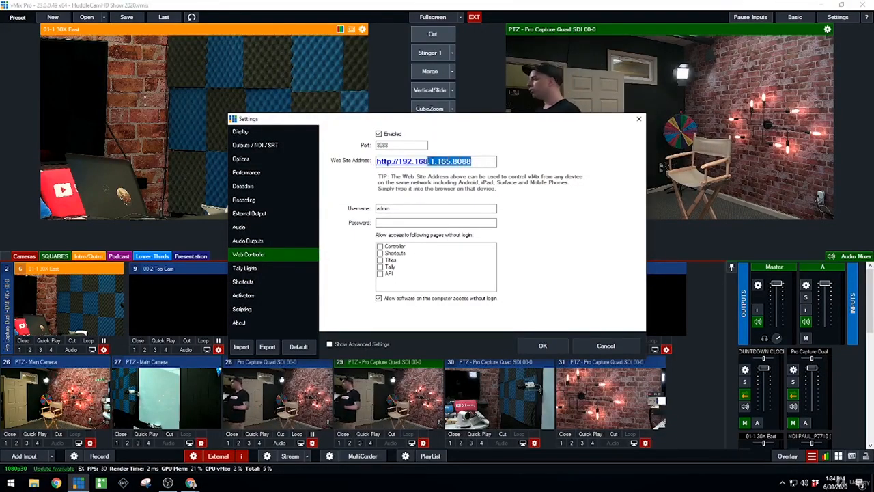
pyautogui.click(596, 345)
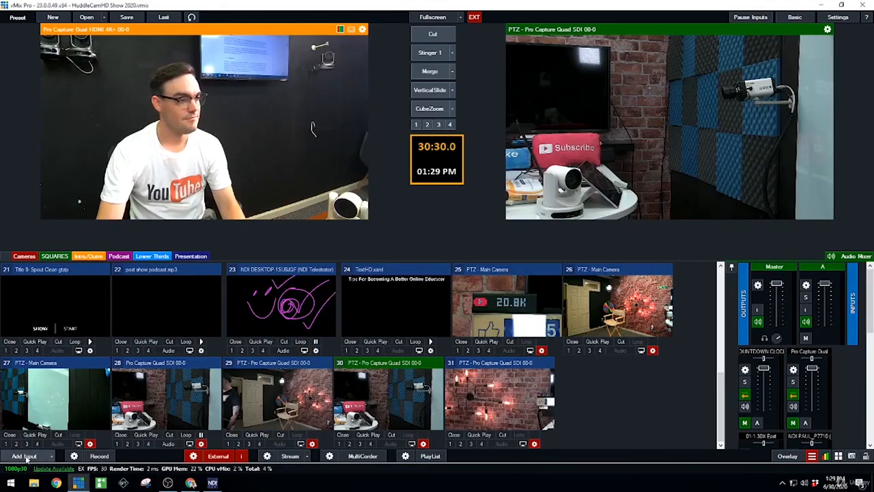
# - Add the HuddleCamHD camera as input 32, using Capture Input Terminal (HuddleCamHD) as the audio device
pyautogui.click(25, 456)
pyautogui.click(218, 142)
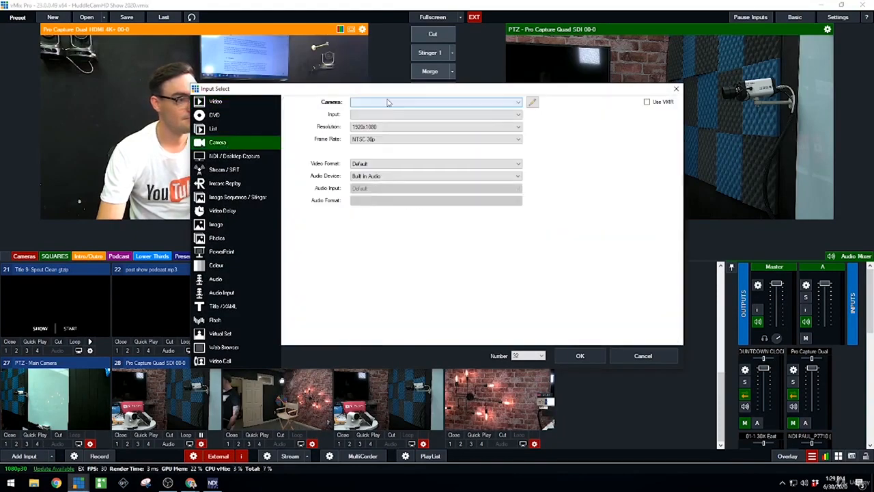
pyautogui.click(388, 102)
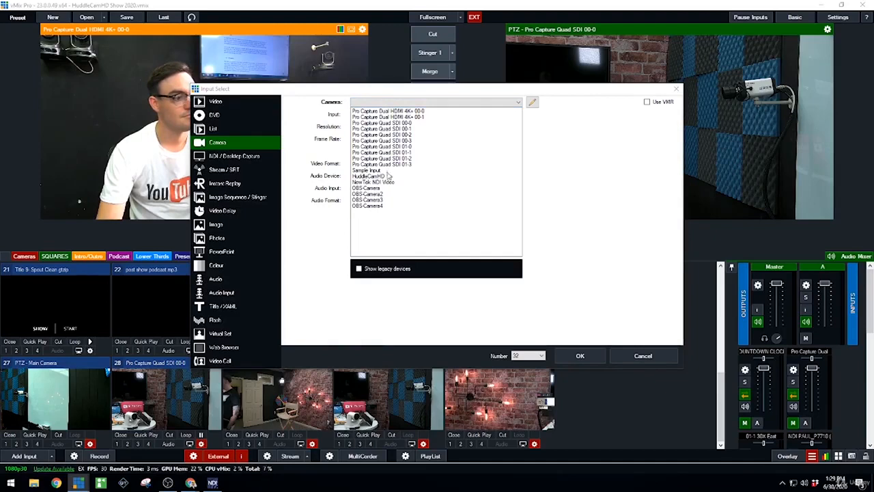
pyautogui.click(390, 177)
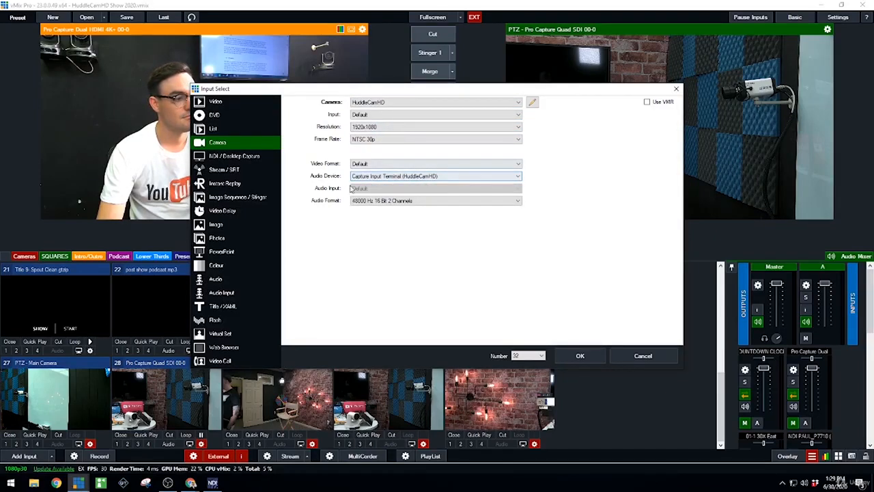
pyautogui.click(375, 175)
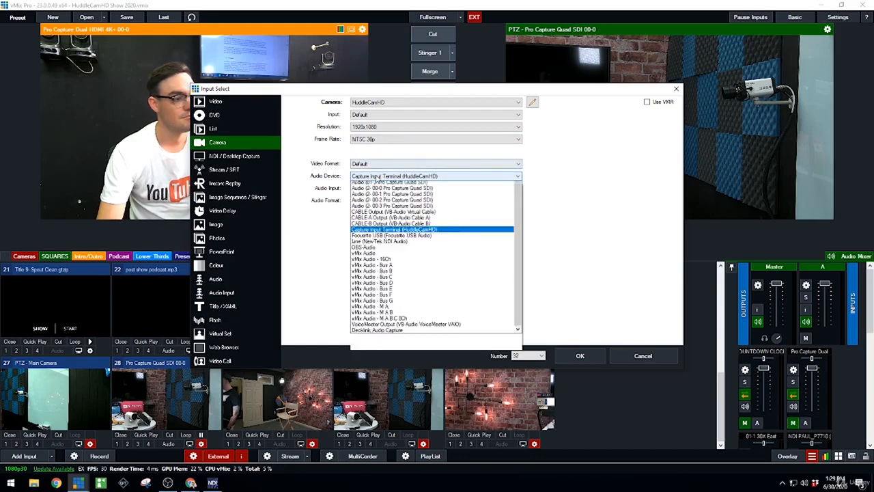
pyautogui.click(377, 179)
pyautogui.click(580, 355)
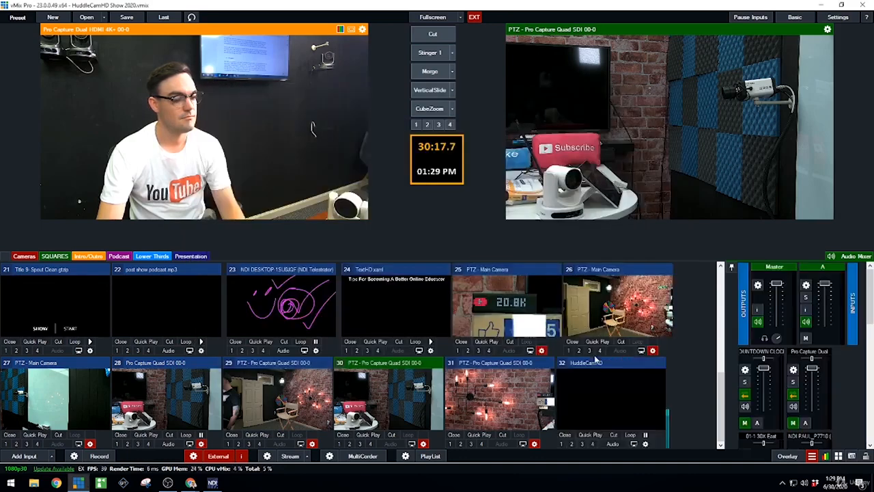
# - Preview the HuddleCamHD input and connect its PTZ controls with the device type UVC PTZ
pyautogui.click(620, 401)
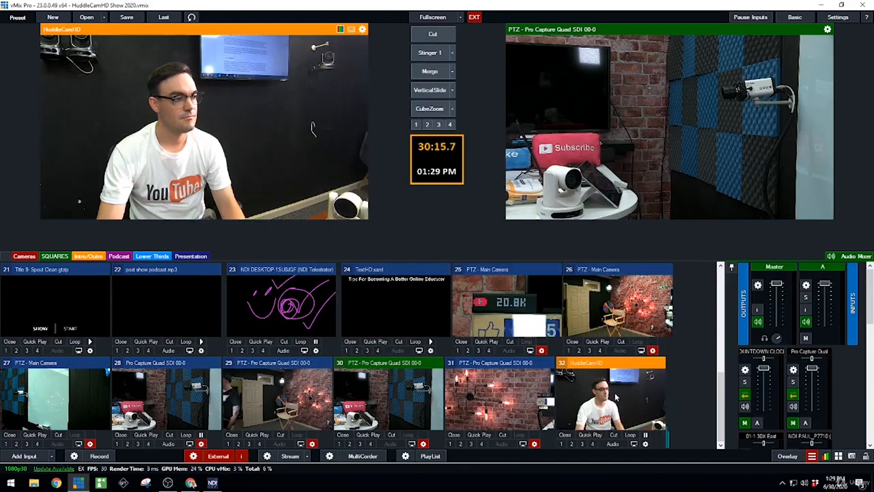
pyautogui.click(644, 444)
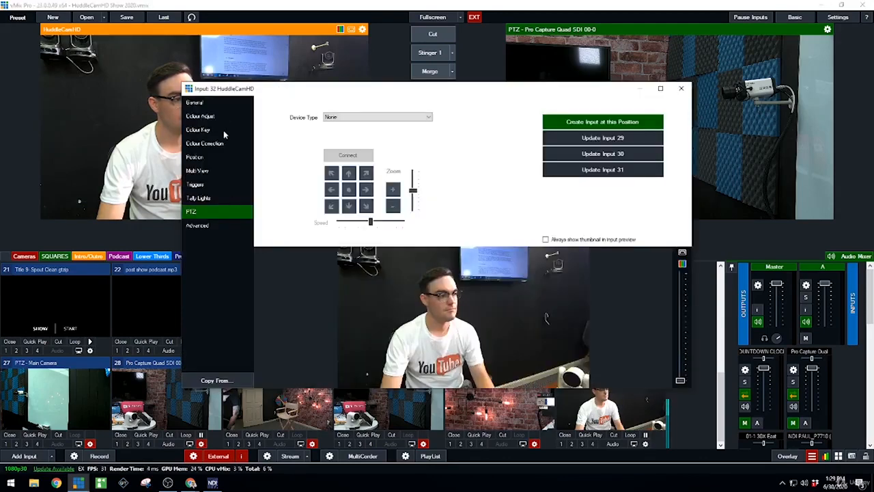
pyautogui.click(222, 103)
pyautogui.click(214, 208)
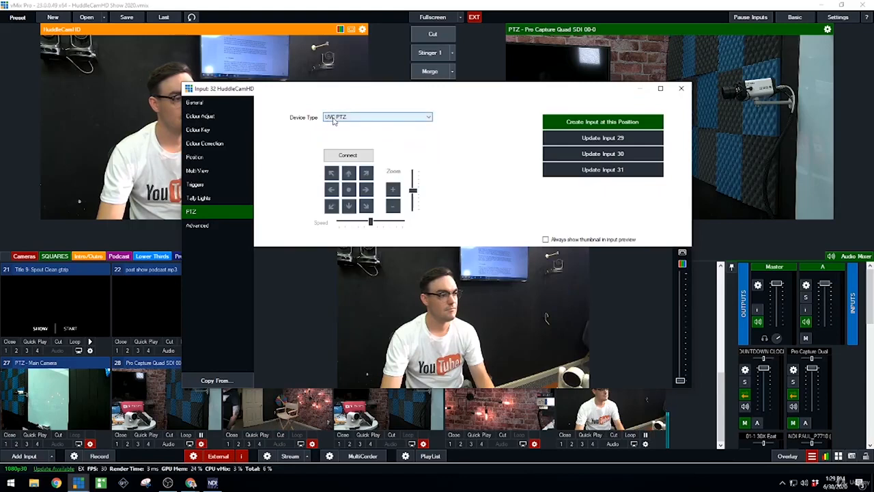
pyautogui.click(350, 156)
# - Test the HuddleCamHD's pan and zoom, frame a closer shot of the seated man, and create an input at that position
pyautogui.click(331, 189)
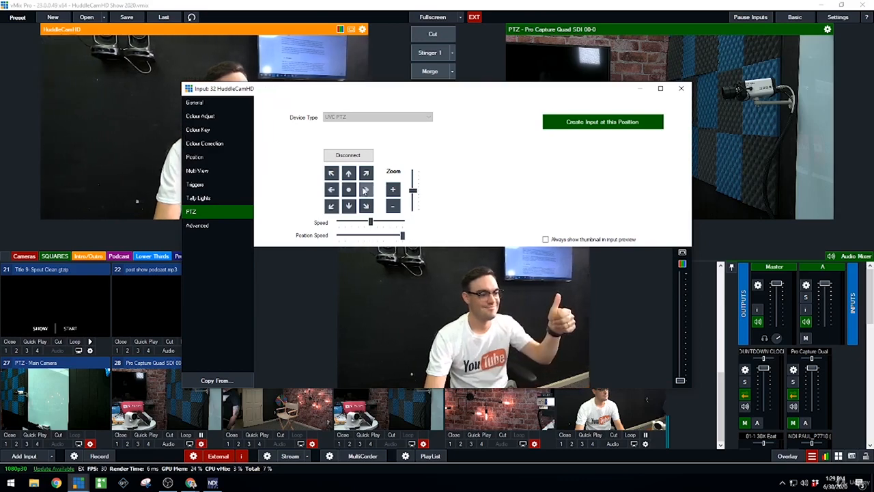
pyautogui.click(393, 205)
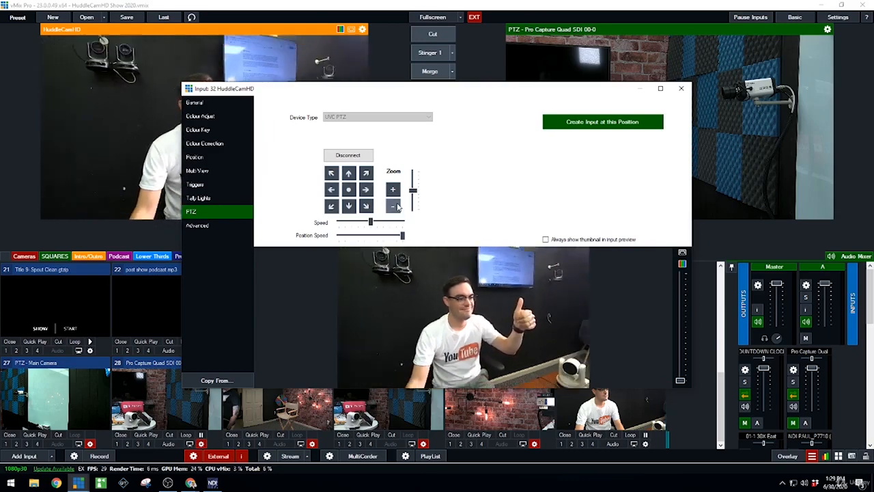
pyautogui.click(395, 192)
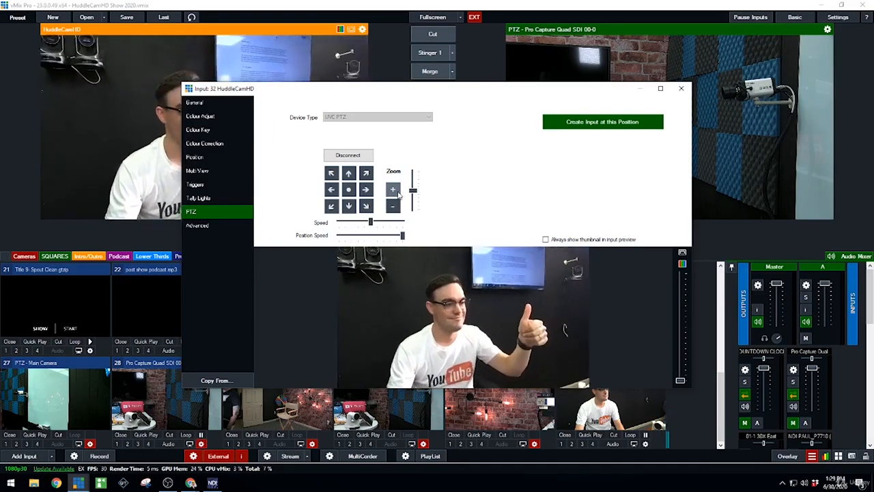
pyautogui.click(603, 122)
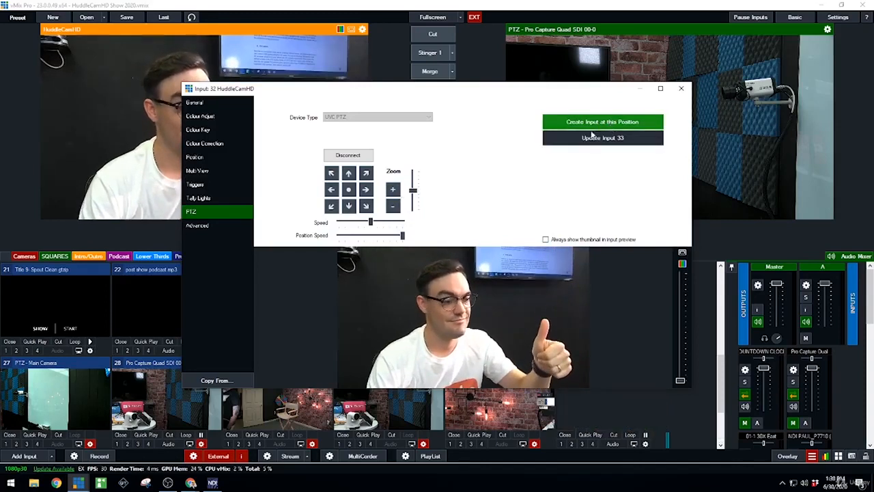
# - Pan the HuddleCamHD left so the man sits at the right of the frame, and create a second input at that position
pyautogui.click(330, 190)
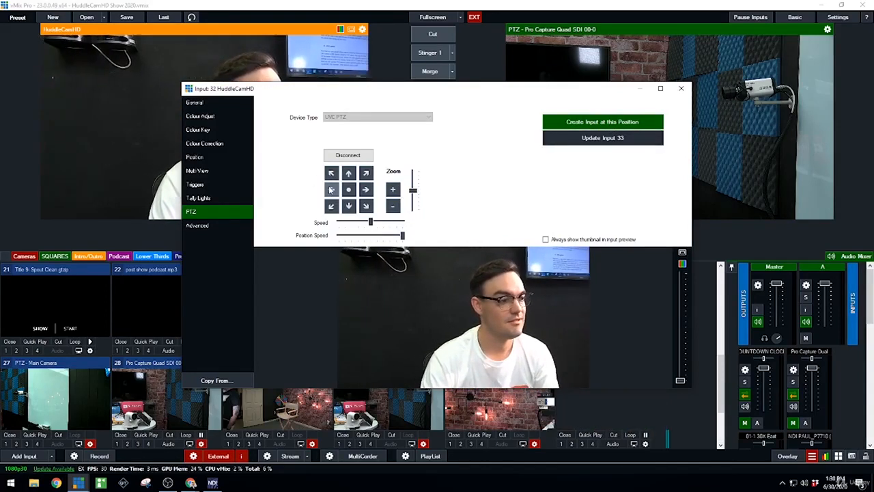
pyautogui.click(602, 122)
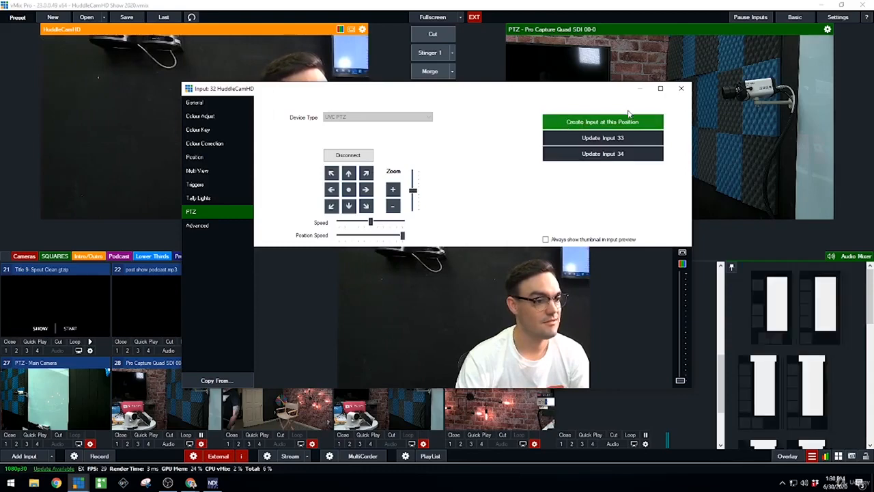
pyautogui.click(681, 88)
# - Test the saved HuddleCamHD positions by alternately recalling PTZ inputs 33 and 34 in preview
pyautogui.click(54, 396)
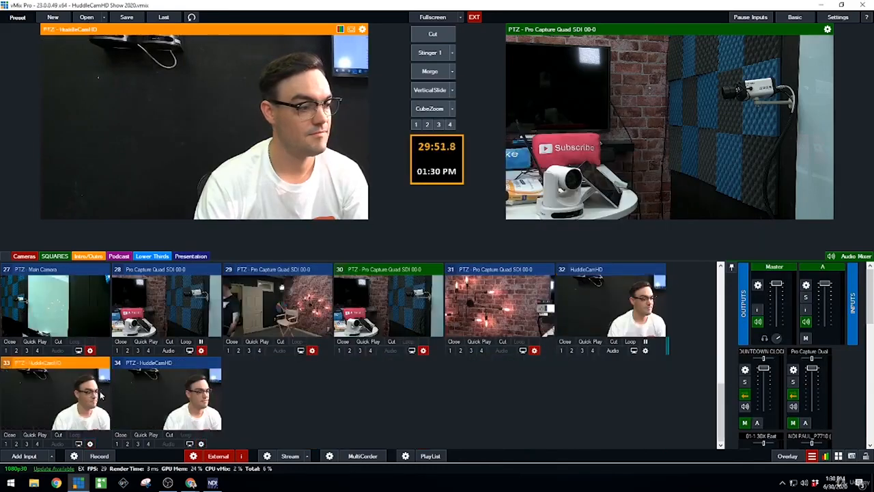
pyautogui.click(177, 390)
pyautogui.click(106, 389)
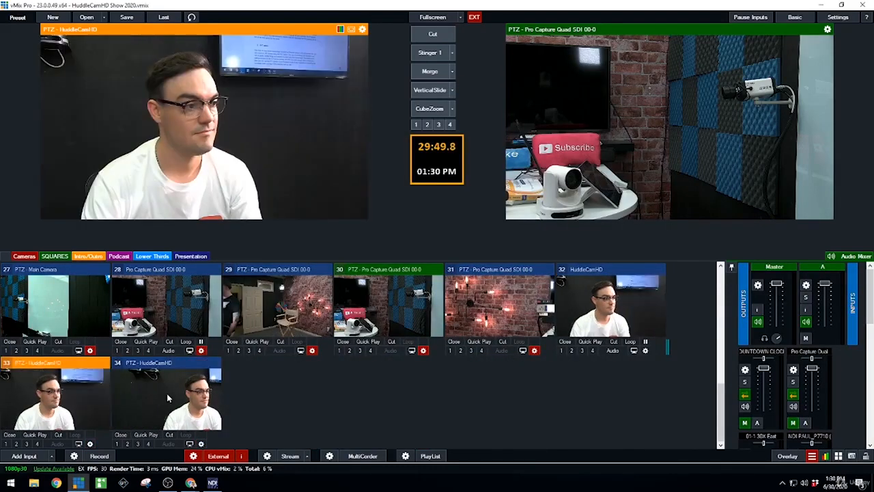
pyautogui.click(115, 390)
pyautogui.click(106, 388)
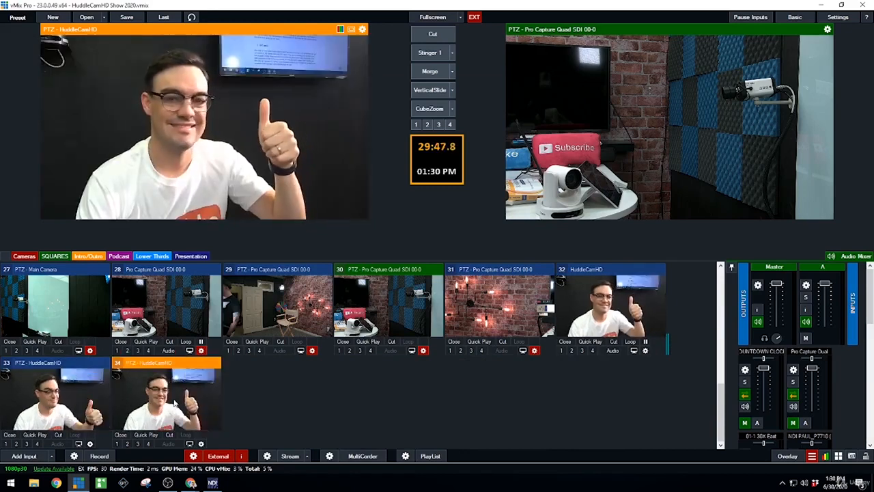
pyautogui.click(119, 395)
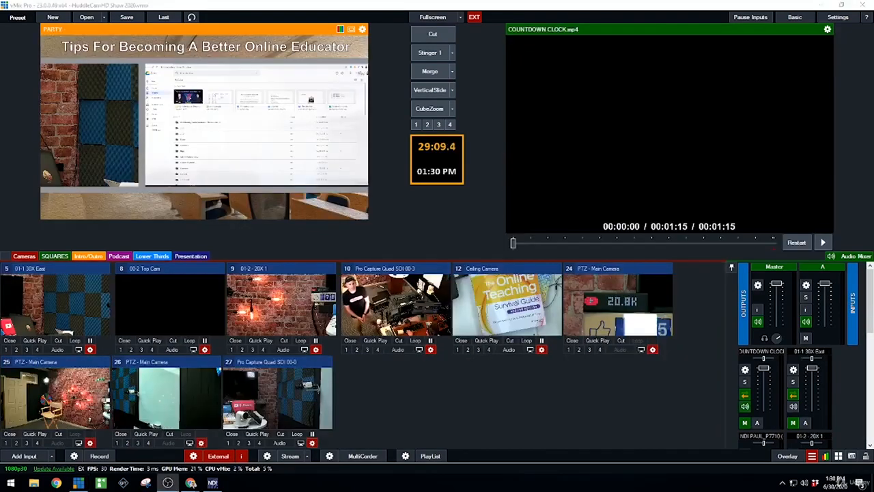
# - Add the Pro Capture Dual HDMI 4K+ 00-0 camera as a new input using its HDMI source
pyautogui.click(25, 456)
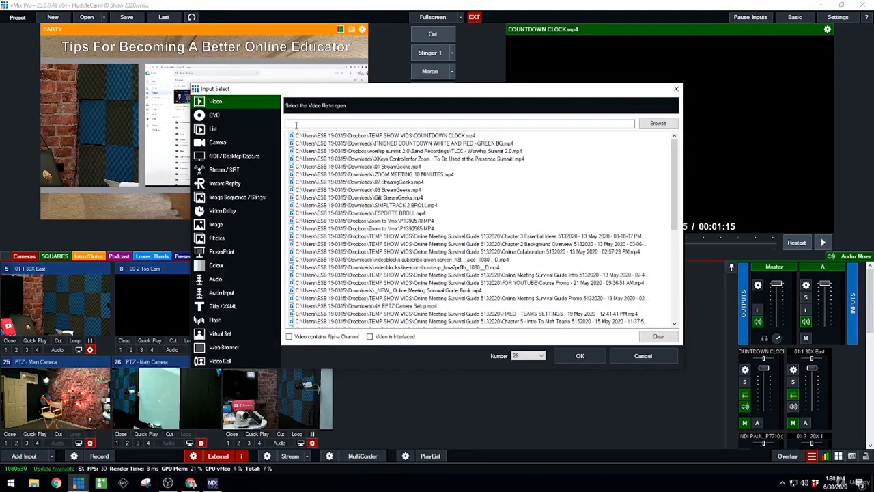
pyautogui.click(219, 142)
pyautogui.click(373, 102)
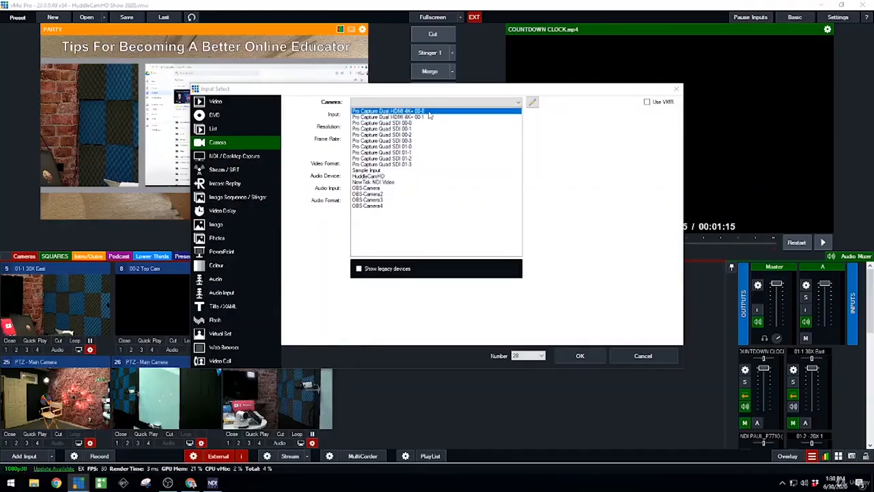
pyautogui.click(410, 111)
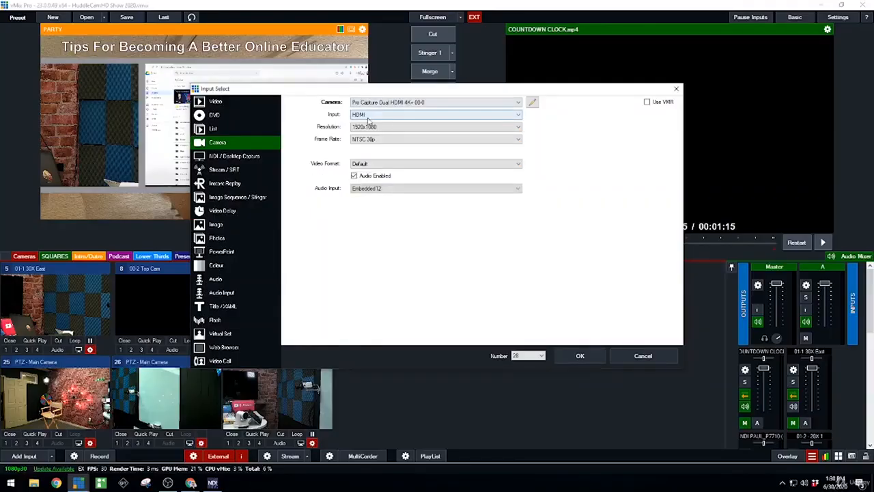
pyautogui.click(577, 356)
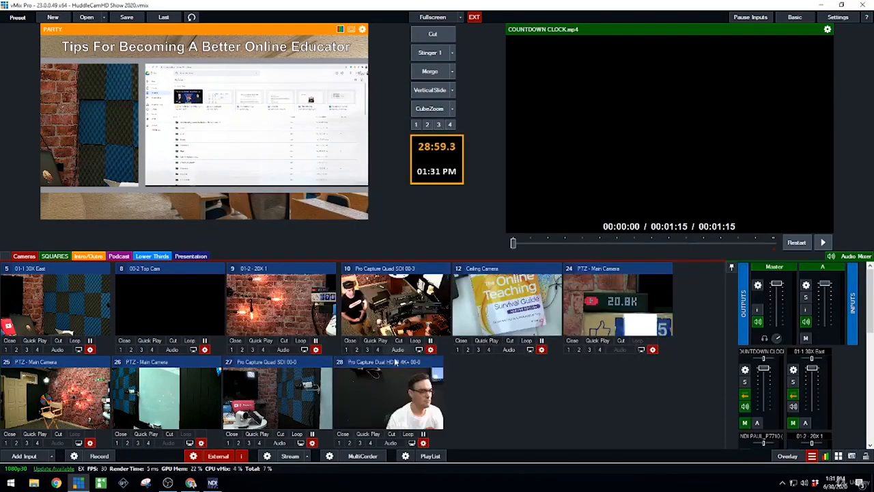
# - Preview the Pro Capture Dual HDMI 4K+ input and connect its PTZ controls with the device type Virtual PTZ
pyautogui.click(386, 381)
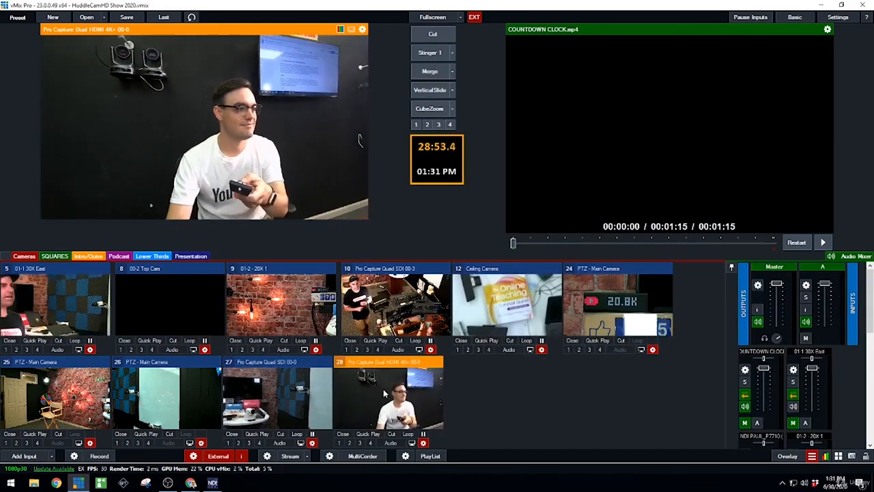
pyautogui.rightClick(397, 380)
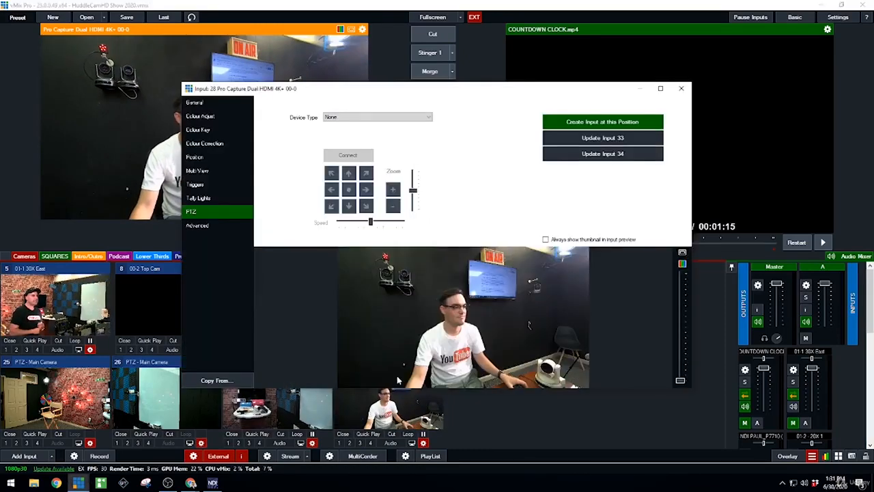
pyautogui.click(353, 117)
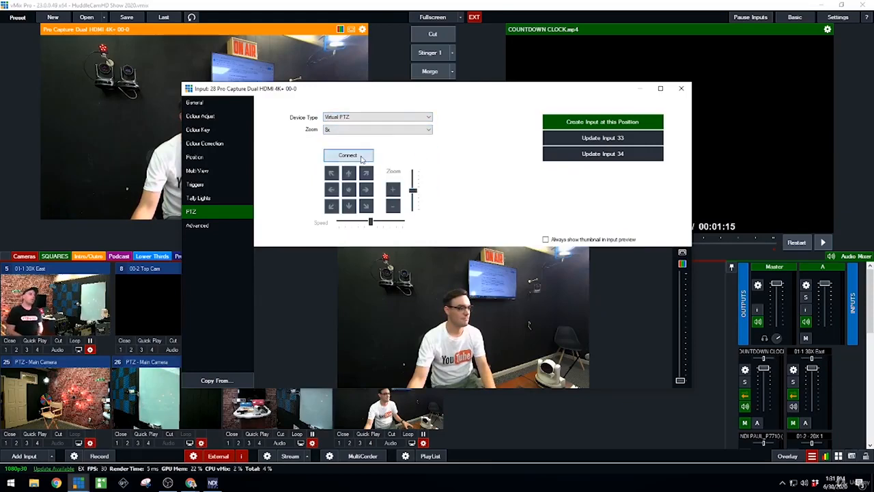
pyautogui.click(362, 159)
# - Test the virtual zoom in and out, frame a closer shot of the seated man, and create an input at that position
pyautogui.click(393, 190)
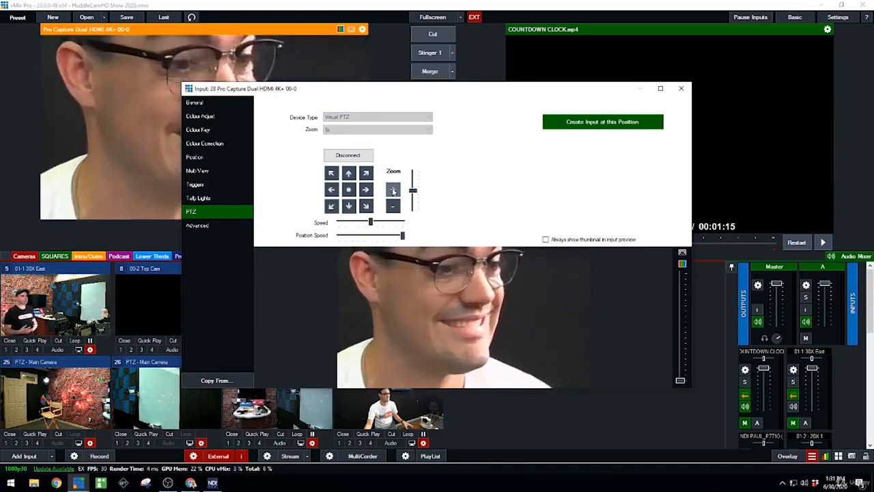
pyautogui.click(392, 206)
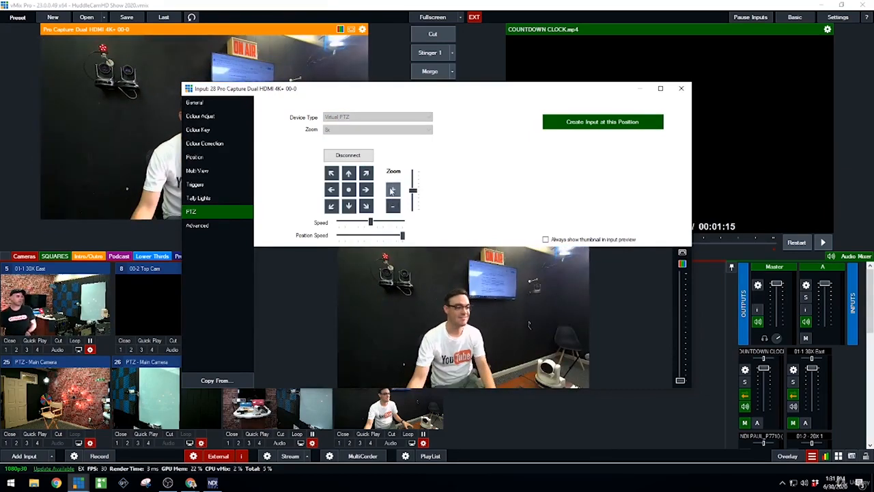
pyautogui.click(391, 190)
pyautogui.click(617, 125)
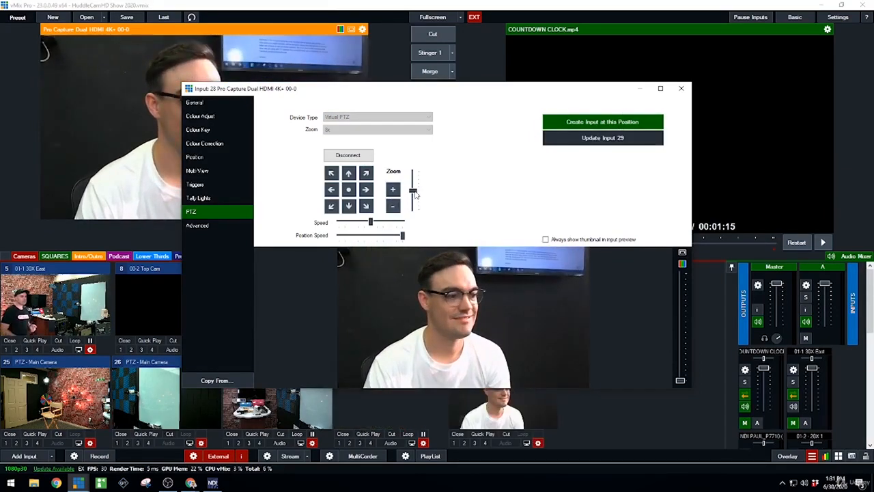
# - Create two more virtual PTZ inputs, one panned left with the man at the frame's right edge and one panned right with him at the left
pyautogui.click(594, 125)
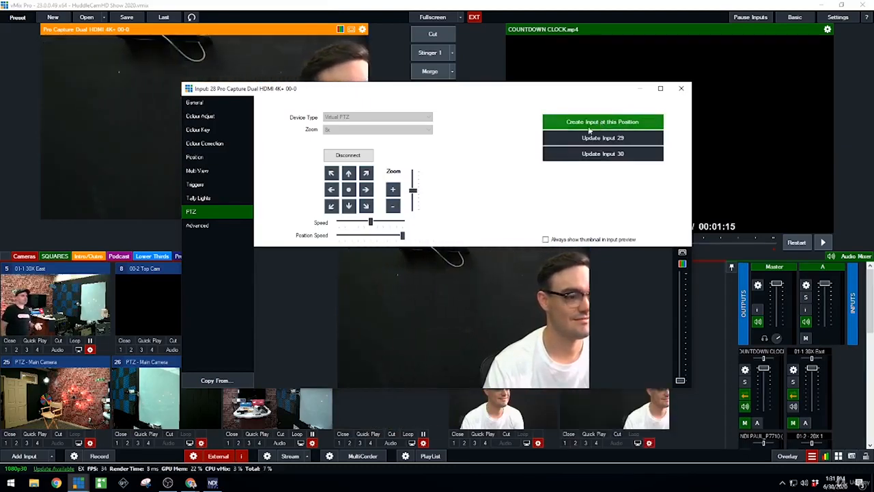
pyautogui.click(369, 191)
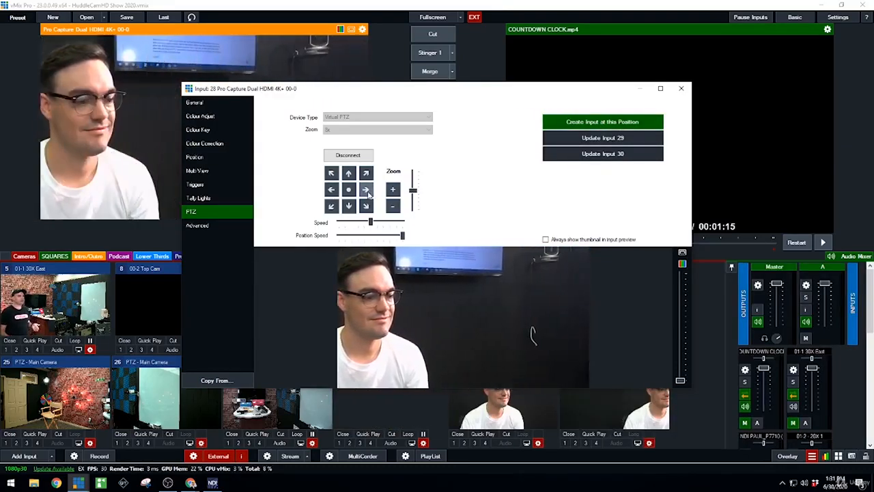
pyautogui.click(583, 122)
pyautogui.click(681, 89)
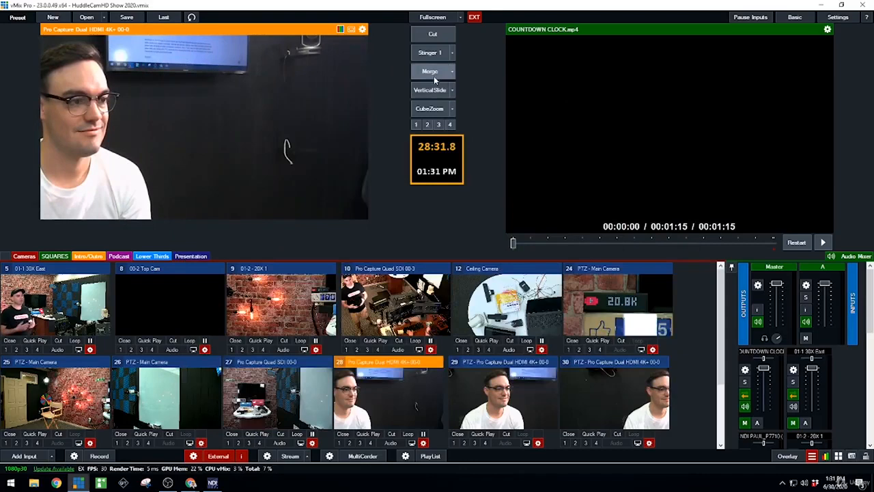
# - Cut the left-panned virtual PTZ position, input 30, to the output and select the centred position, input 29, for preview
pyautogui.click(432, 36)
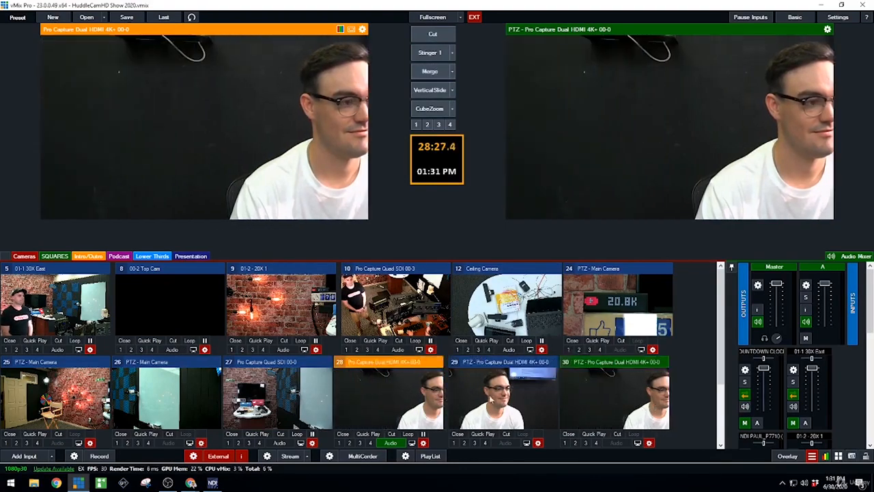
pyautogui.click(502, 401)
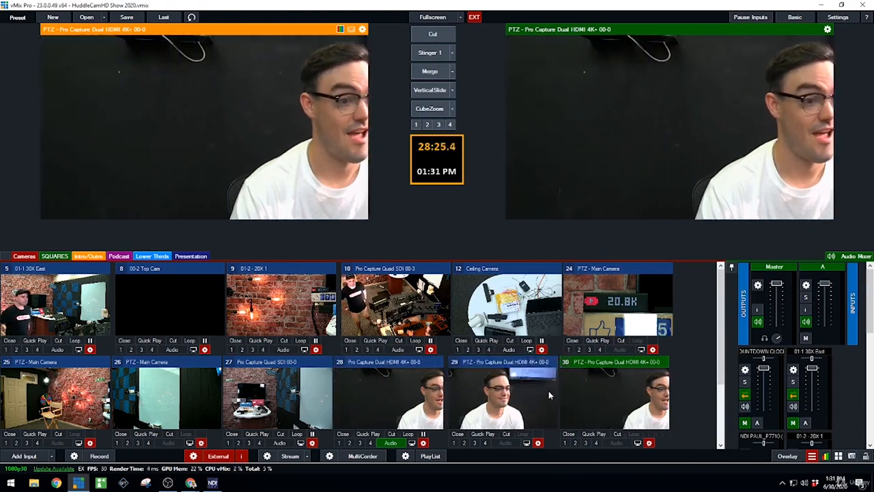